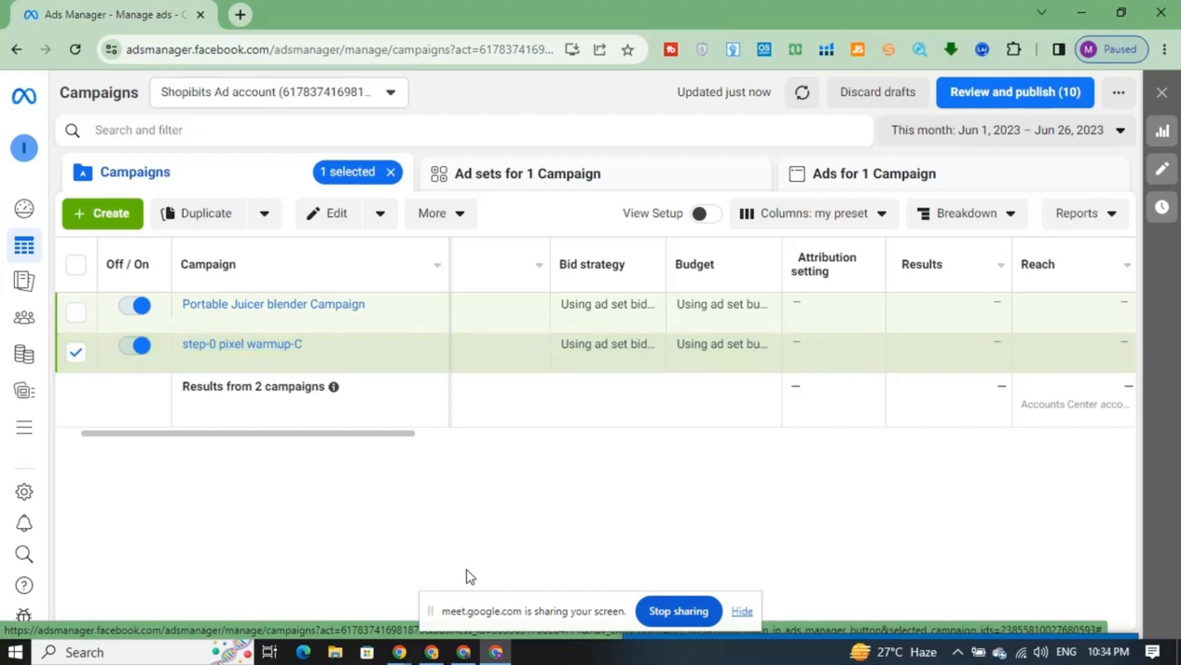
{"action": "left_click", "coordinate": [464, 651]}
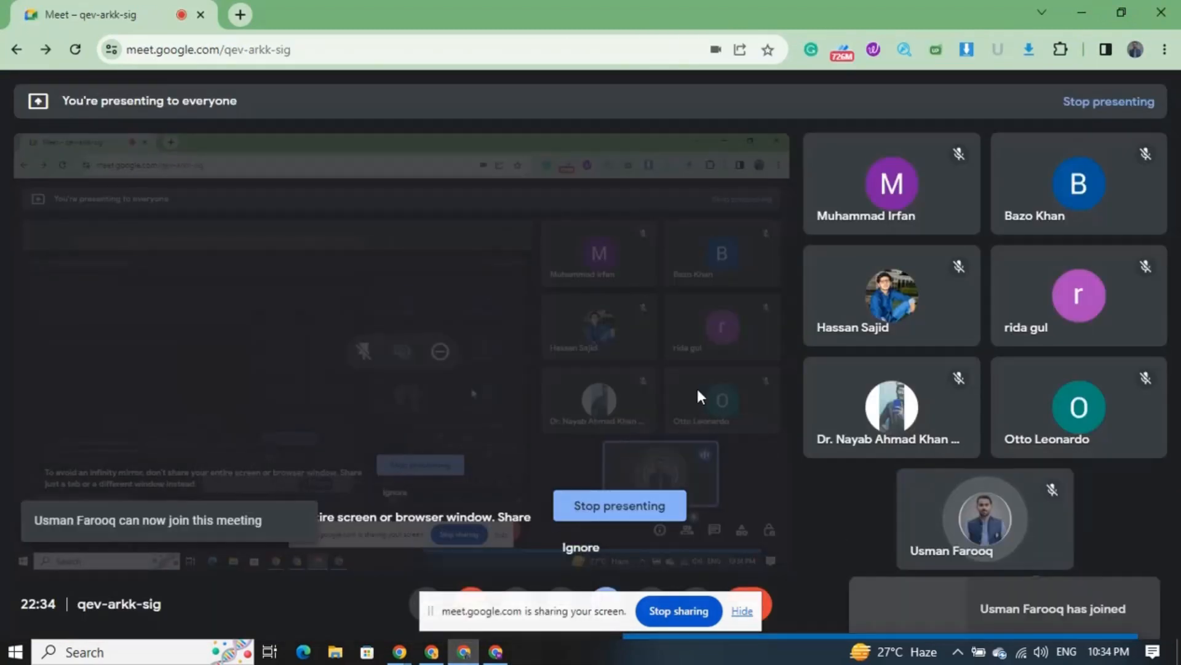
{"action": "left_click", "coordinate": [495, 651]}
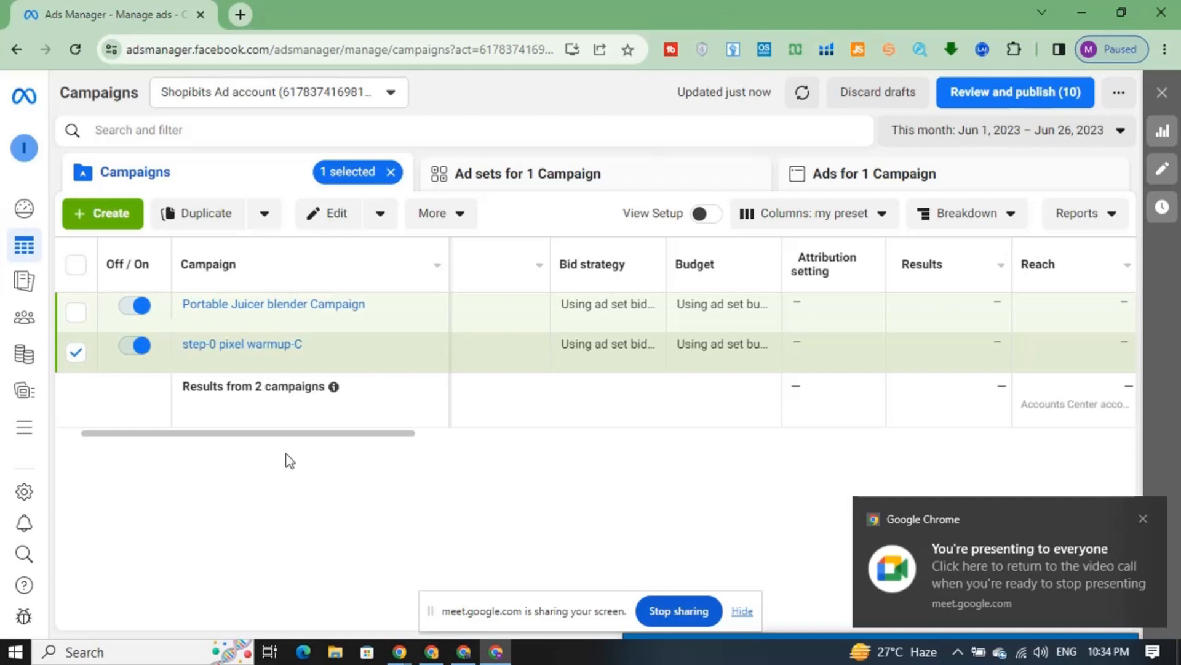
- Duplicate the step-0 pixel warmup-C campaign as one new campaign and close its editor without publishing the draft
{"action": "mouse_move", "coordinate": [278, 360]}
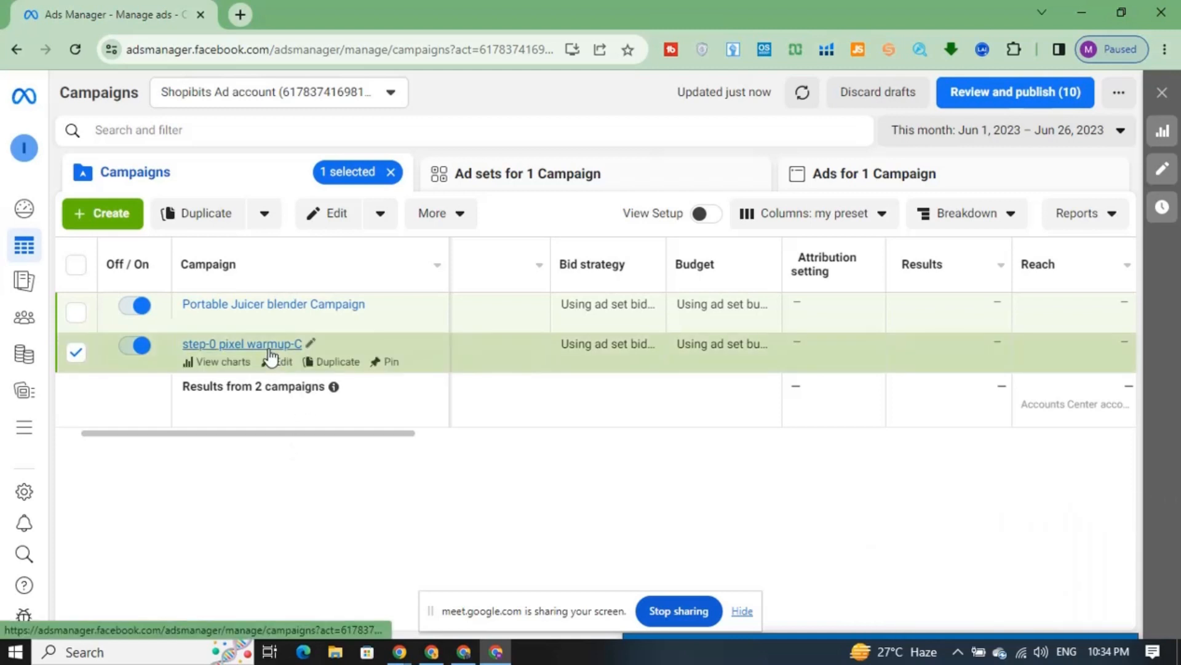
{"action": "left_click", "coordinate": [330, 363]}
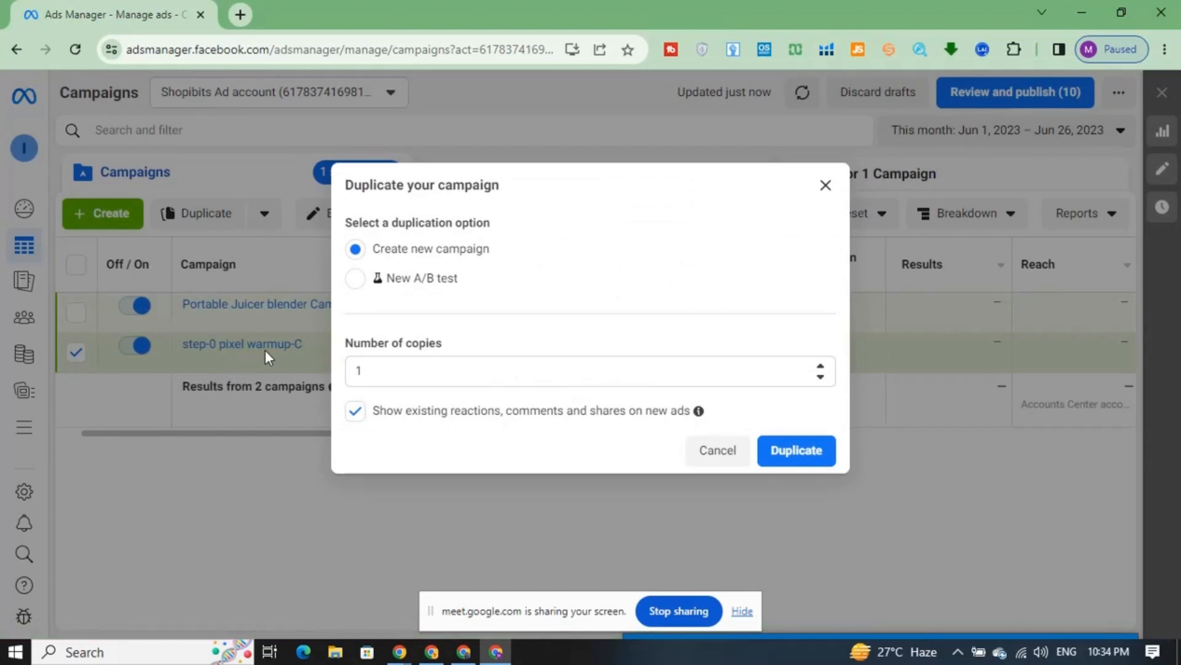
{"action": "left_click", "coordinate": [803, 451]}
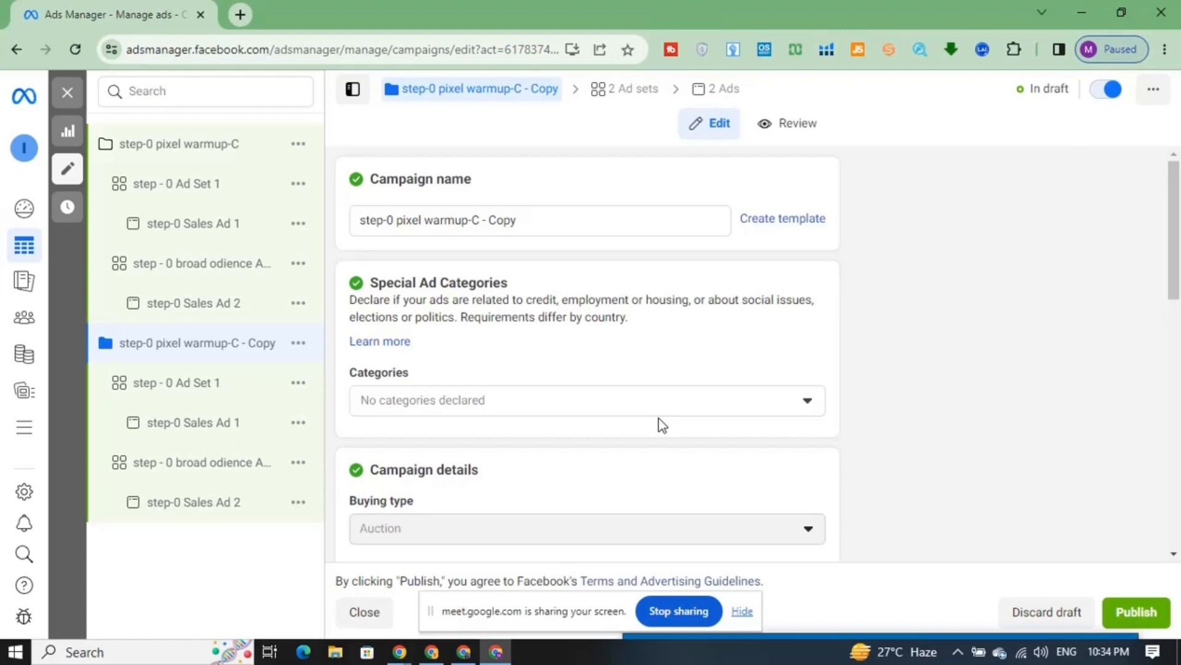
{"action": "left_click", "coordinate": [69, 104]}
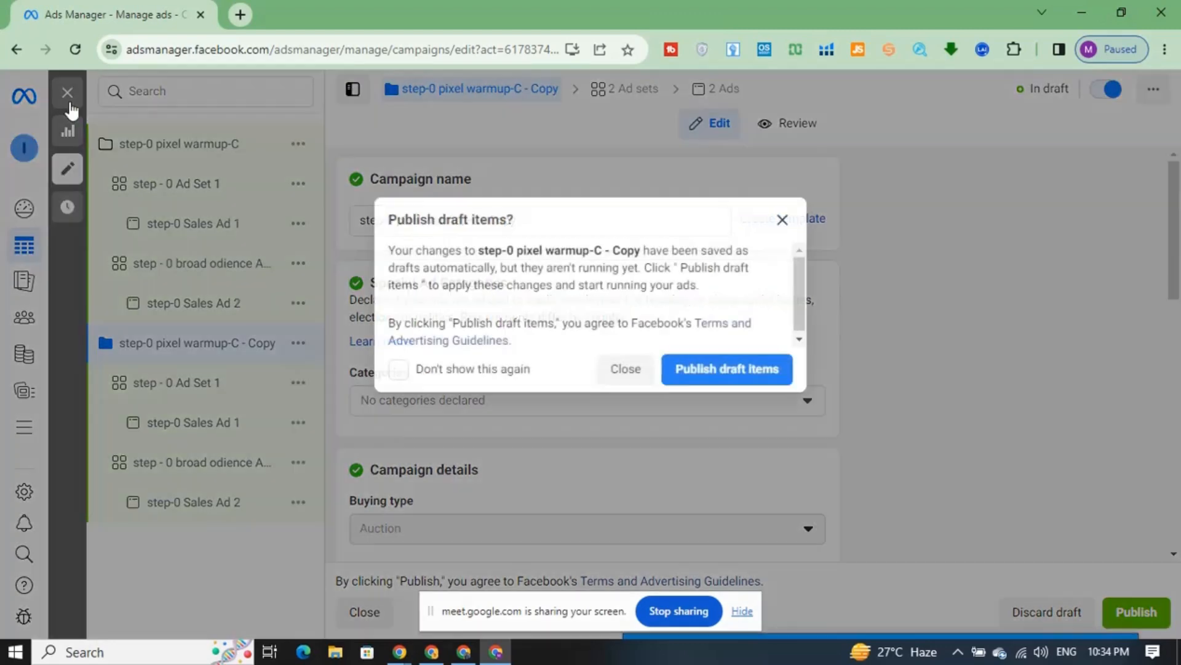
{"action": "left_click", "coordinate": [620, 368]}
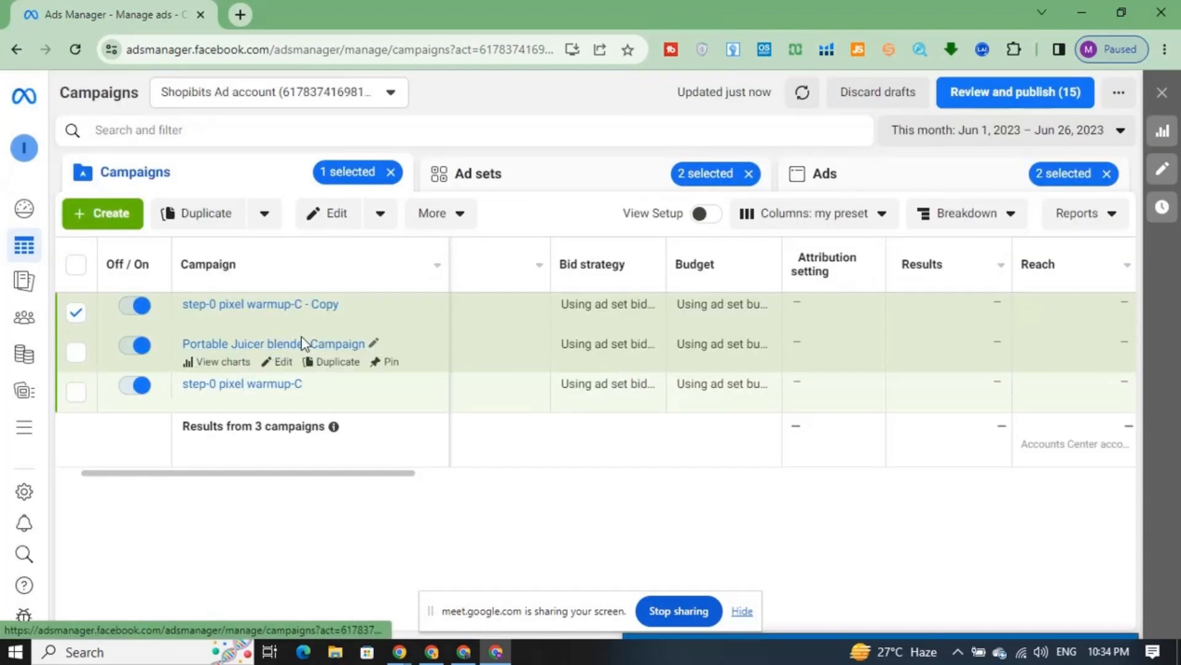
- Rename the duplicated campaign as "step-1 pixel warmup-C -"
{"action": "left_click", "coordinate": [76, 315]}
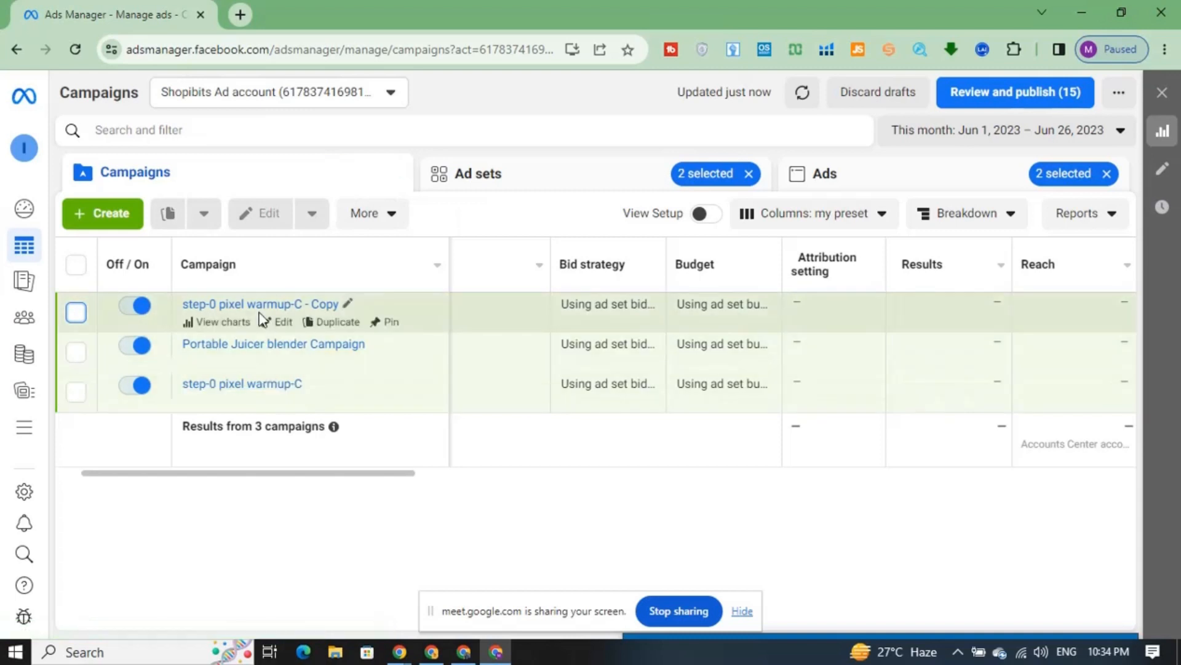
{"action": "left_click", "coordinate": [347, 304]}
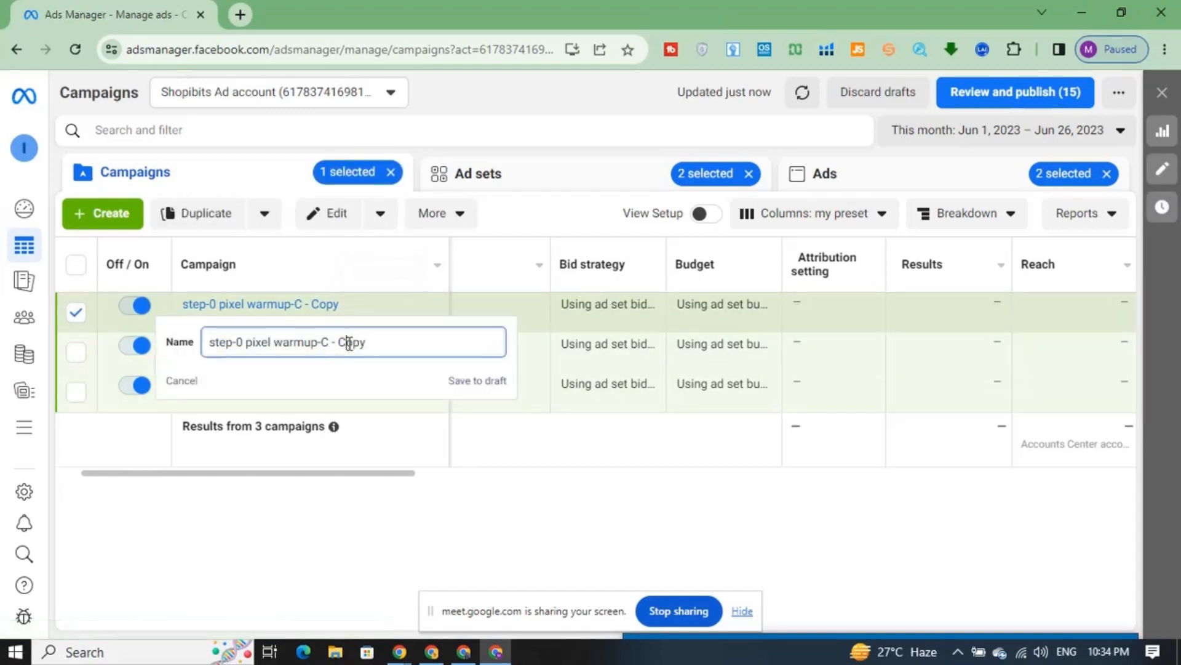
{"action": "double_click", "coordinate": [349, 342]}
{"action": "key", "text": "BackSpace"}
{"action": "left_click", "coordinate": [244, 341]}
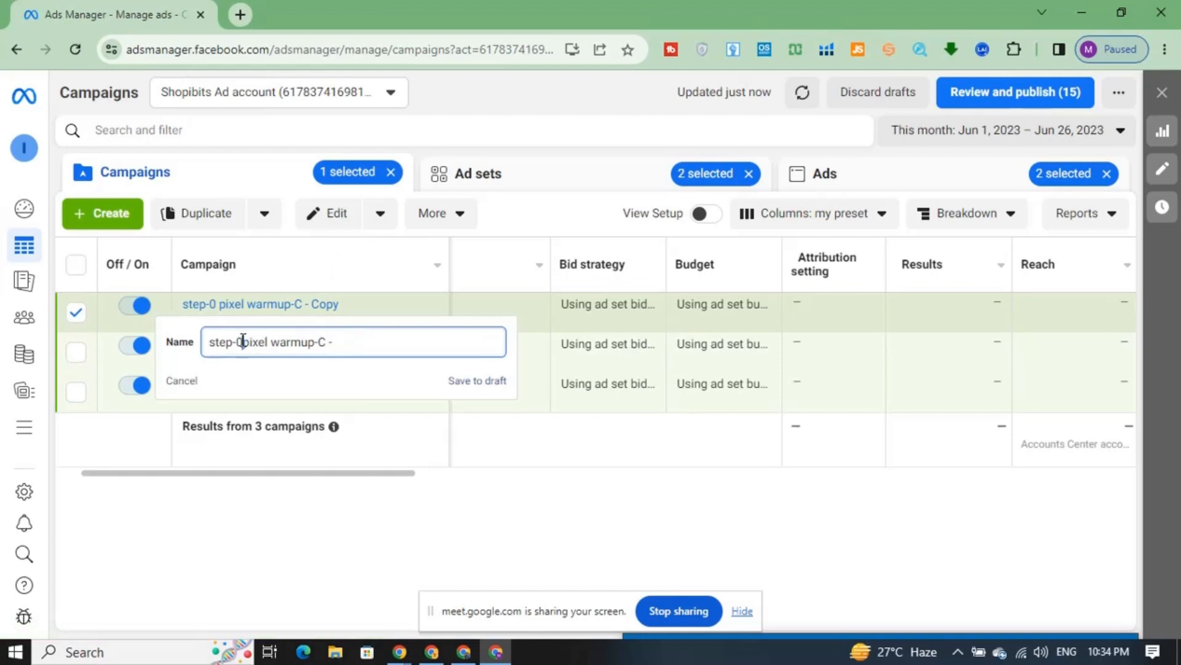
{"action": "key", "text": "BackSpace"}
{"action": "type", "text": "1"}
{"action": "key", "text": "Return"}
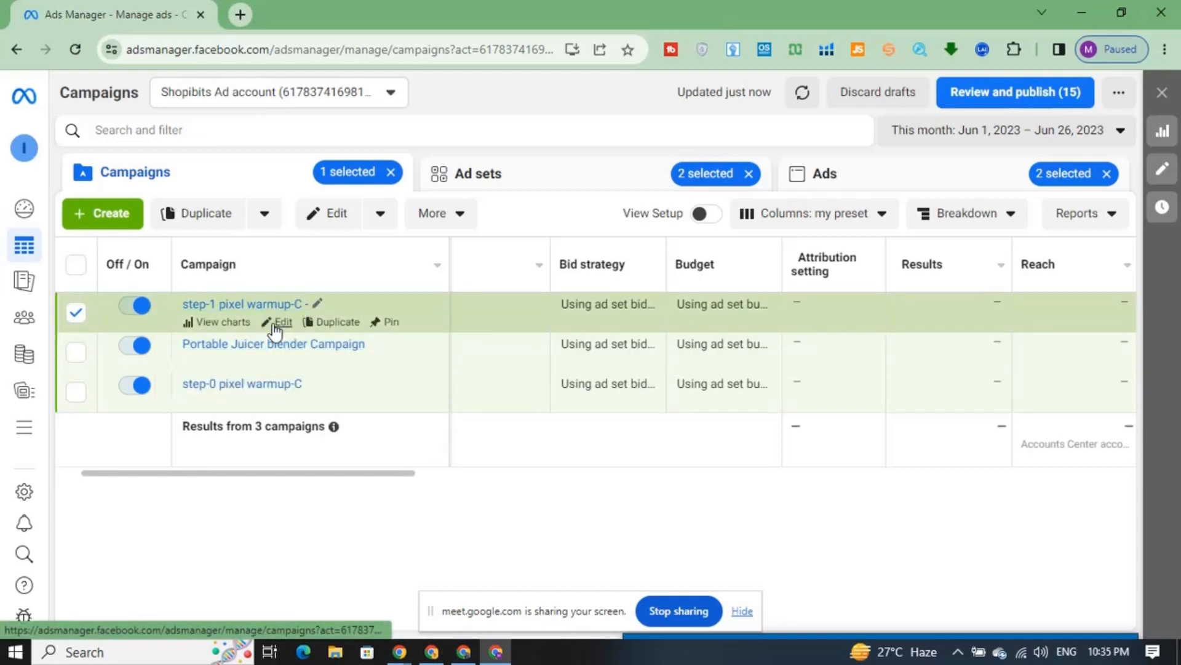
- Open the step-1 campaign for editing and duplicate step - 0 Ad Set 1 into 3 copies within the original campaign
{"action": "left_click", "coordinate": [278, 322]}
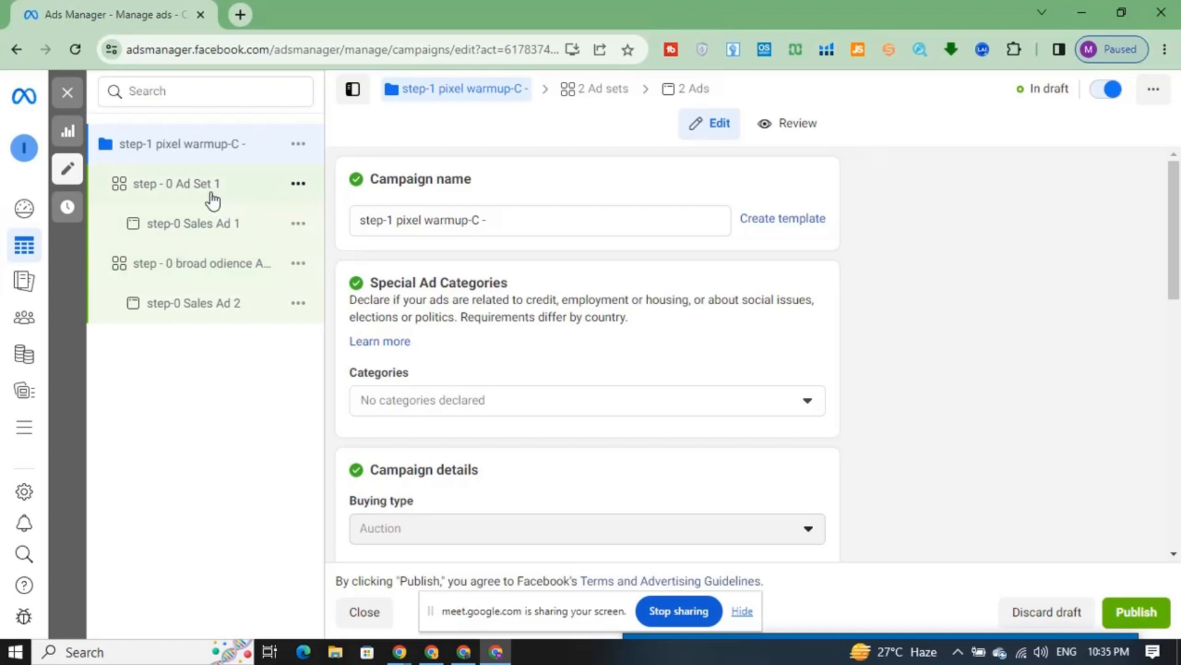
{"action": "left_click", "coordinate": [292, 267]}
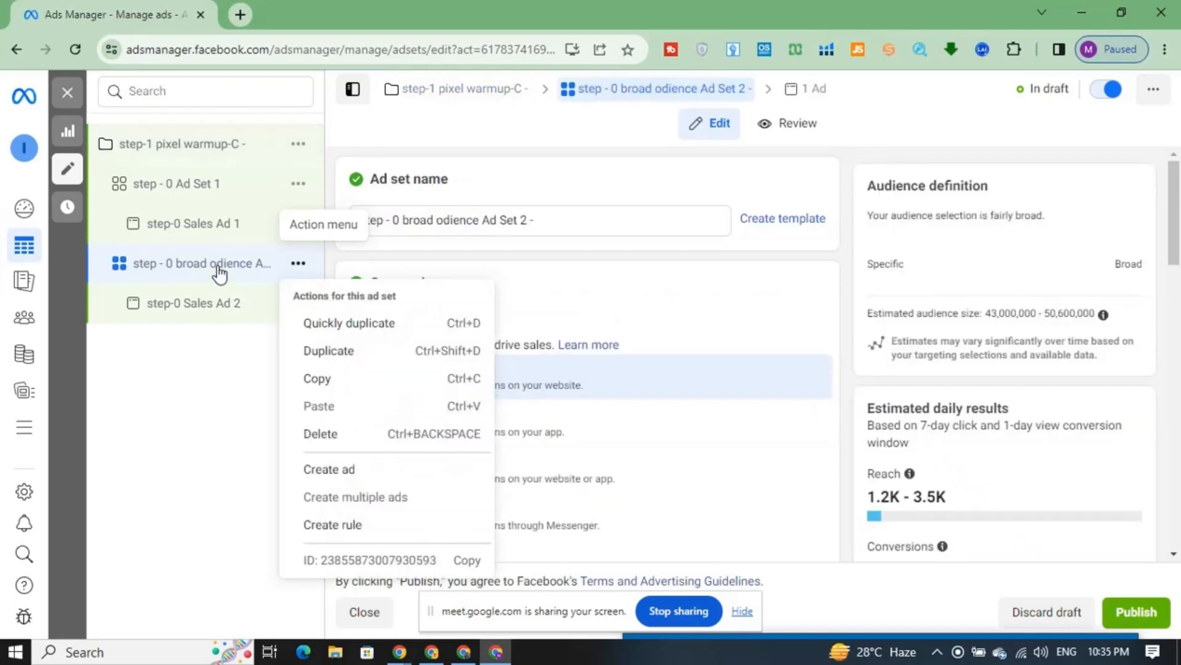
{"action": "left_click", "coordinate": [202, 477]}
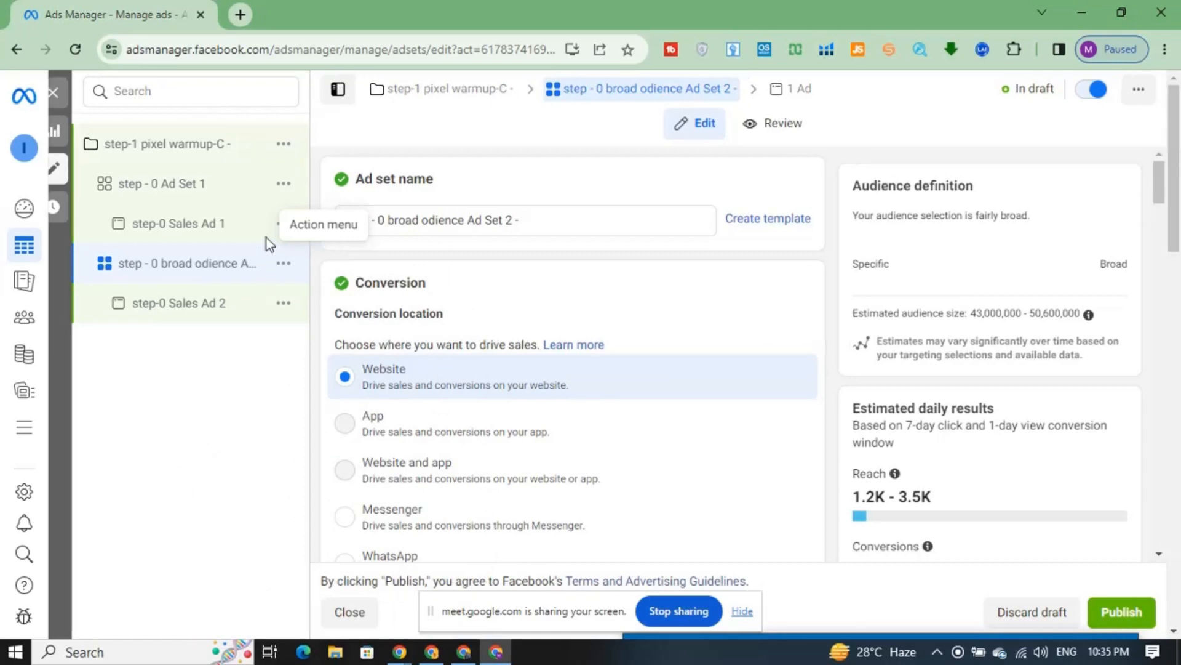
{"action": "left_click", "coordinate": [283, 196]}
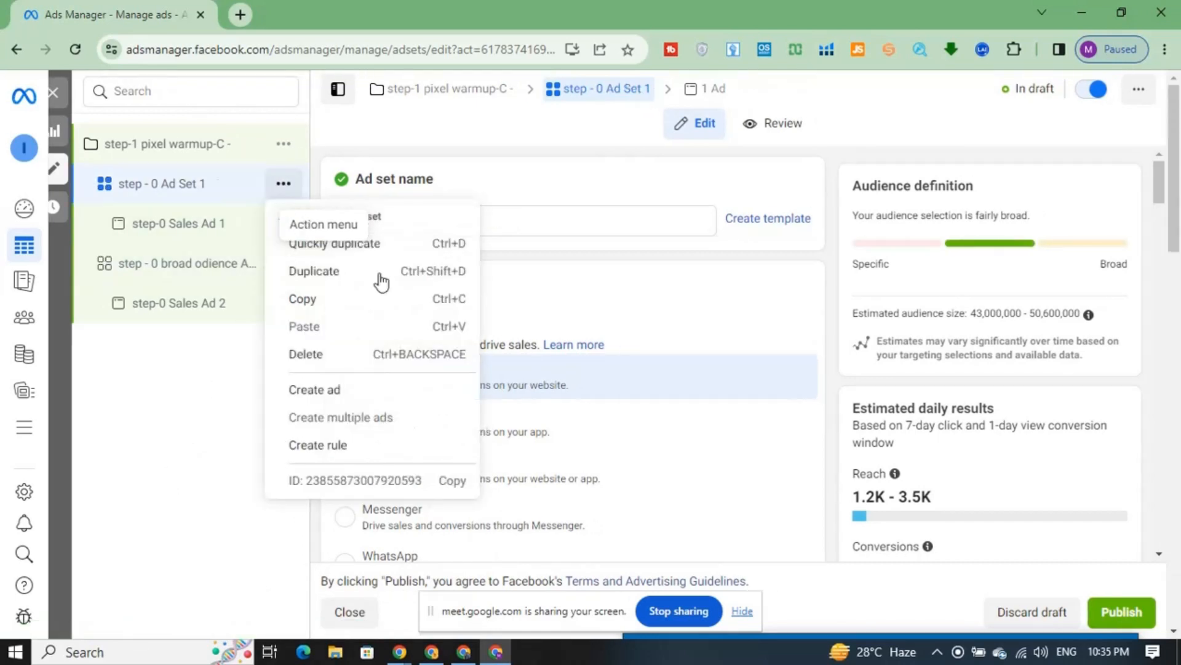
{"action": "left_click", "coordinate": [340, 278]}
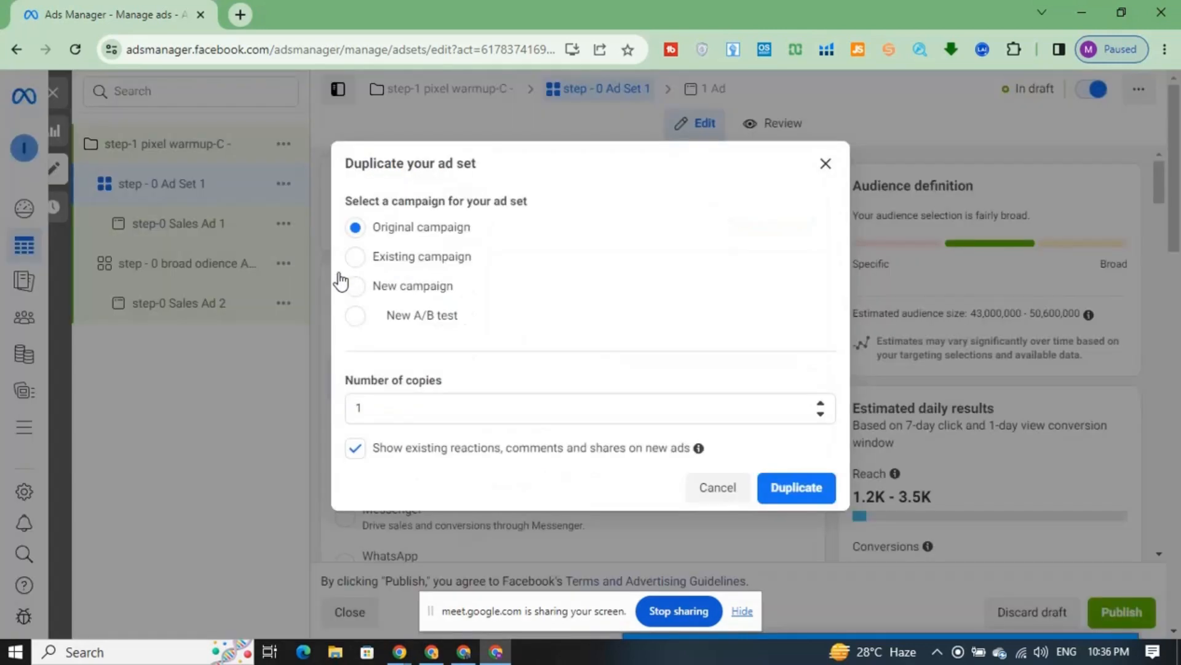
{"action": "left_click", "coordinate": [400, 402]}
{"action": "key", "text": "BackSpace"}
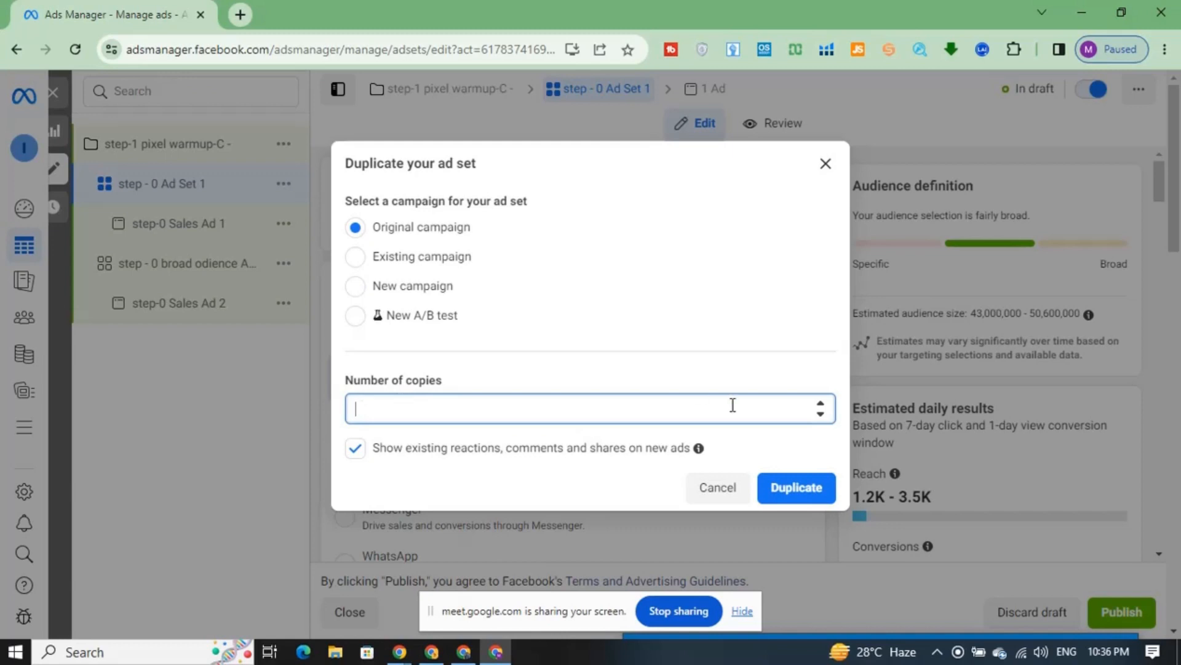
{"action": "type", "text": "3"}
{"action": "left_click", "coordinate": [798, 486]}
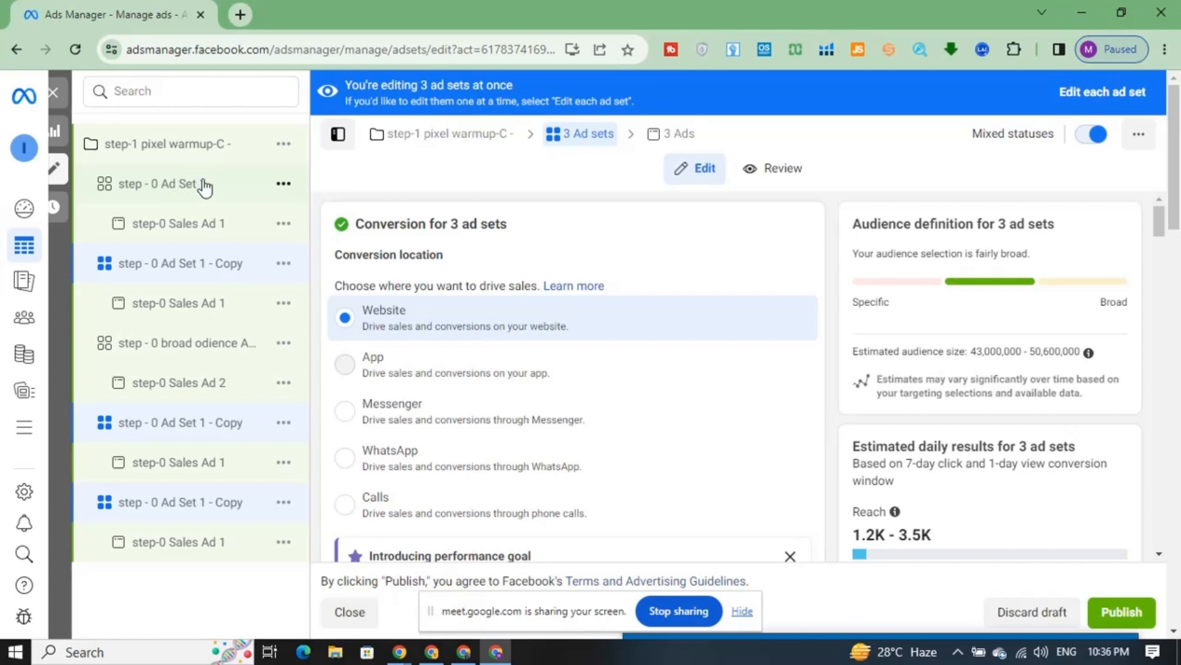
- Set the audience age range of the original step - 0 Ad Set 1 to 21–41
{"action": "left_click", "coordinate": [185, 184]}
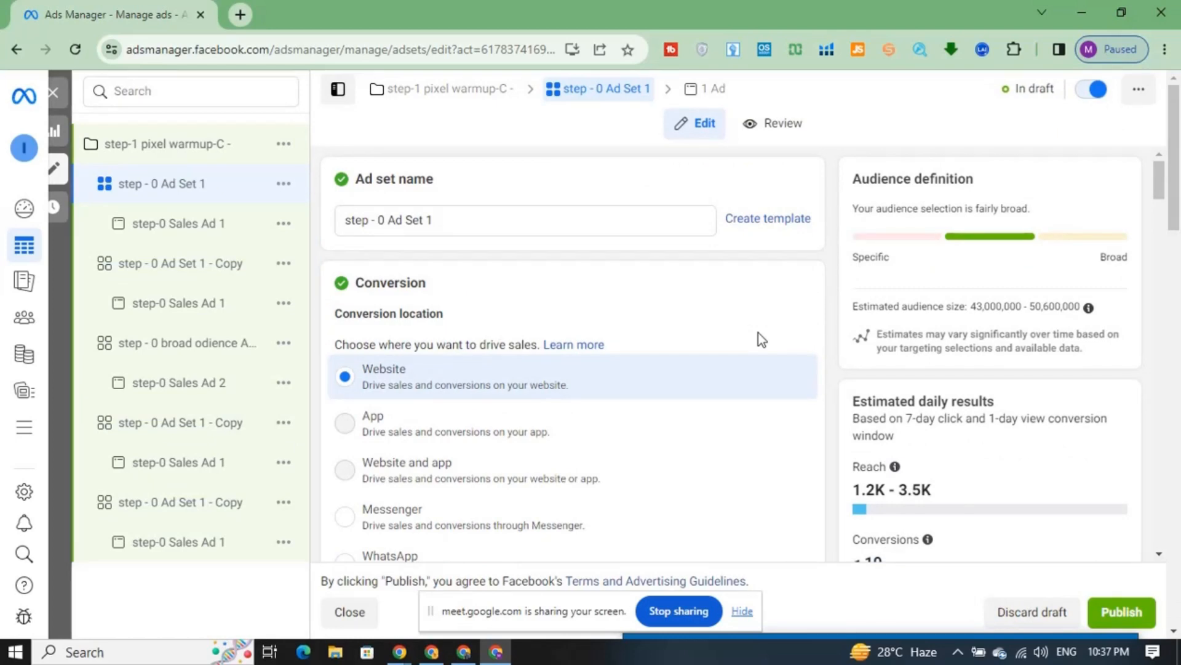
{"action": "scroll", "coordinate": [758, 332], "scroll_direction": "down", "scroll_amount": 7}
{"action": "scroll", "coordinate": [758, 335], "scroll_direction": "down", "scroll_amount": 4}
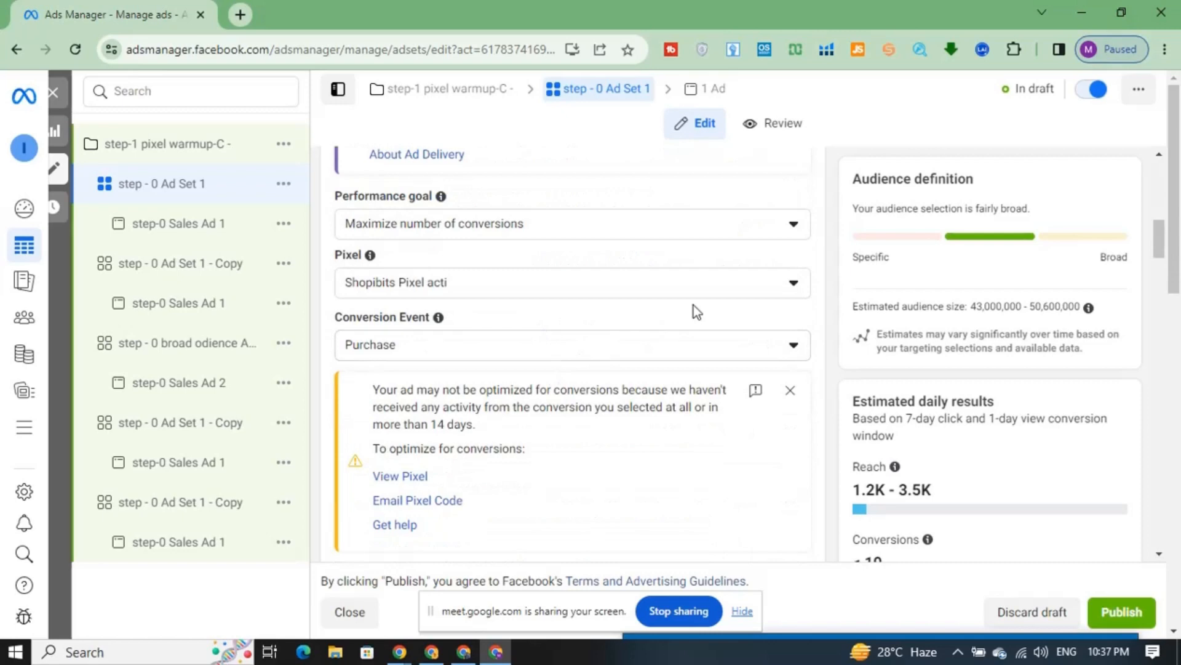
{"action": "scroll", "coordinate": [694, 311], "scroll_direction": "down", "scroll_amount": 7}
{"action": "scroll", "coordinate": [696, 311], "scroll_direction": "down", "scroll_amount": 5}
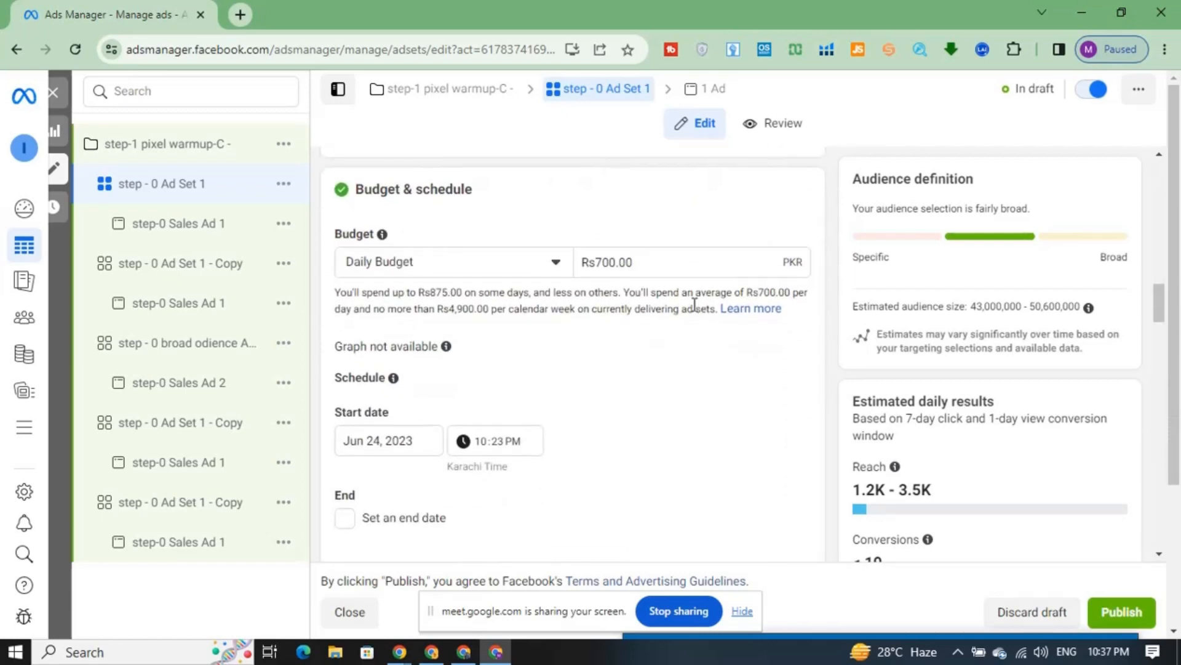
{"action": "scroll", "coordinate": [694, 309], "scroll_direction": "down", "scroll_amount": 7}
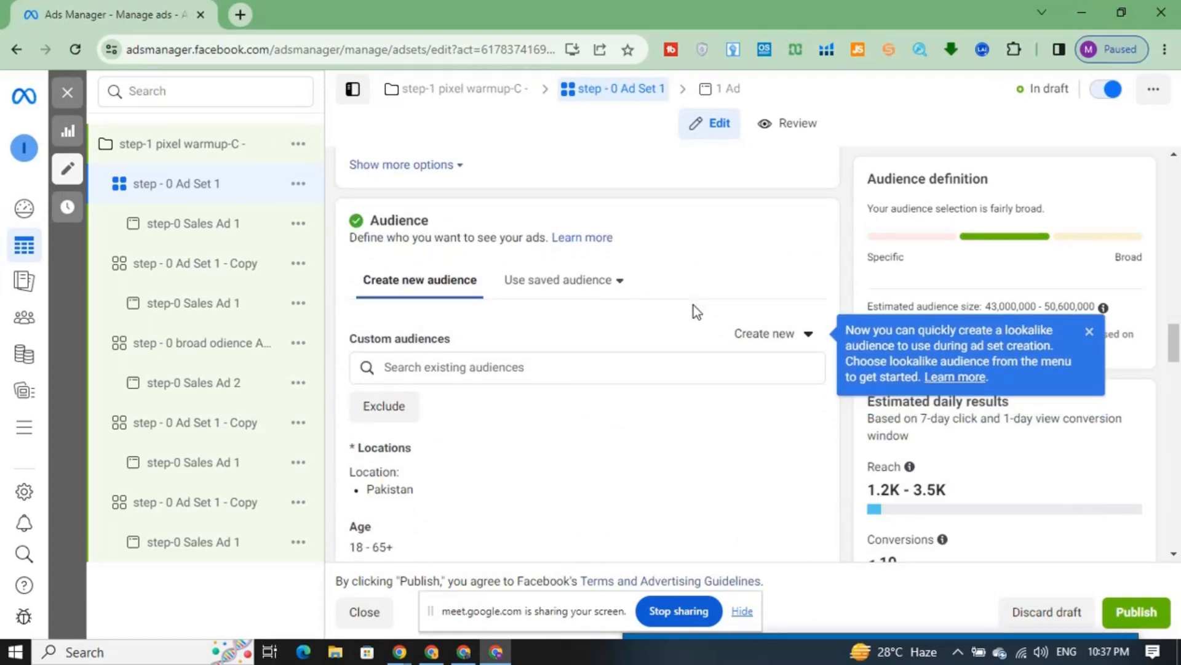
{"action": "scroll", "coordinate": [646, 311], "scroll_direction": "down", "scroll_amount": 4}
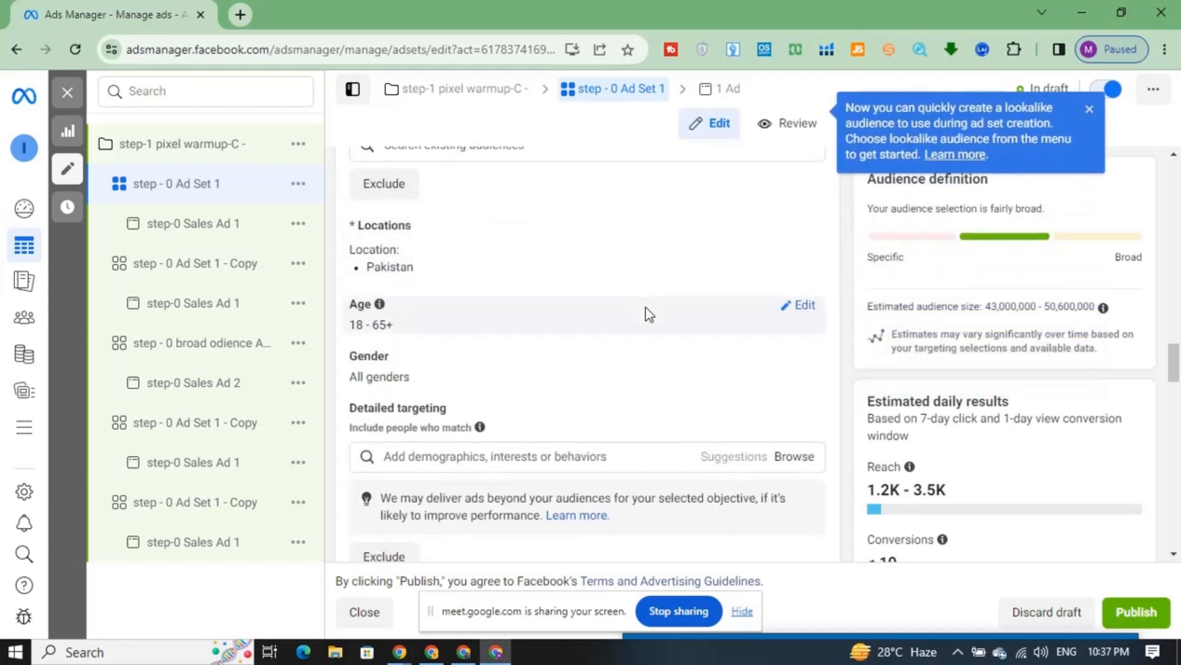
{"action": "scroll", "coordinate": [645, 307], "scroll_direction": "up", "scroll_amount": 2}
{"action": "scroll", "coordinate": [645, 308], "scroll_direction": "down", "scroll_amount": 2}
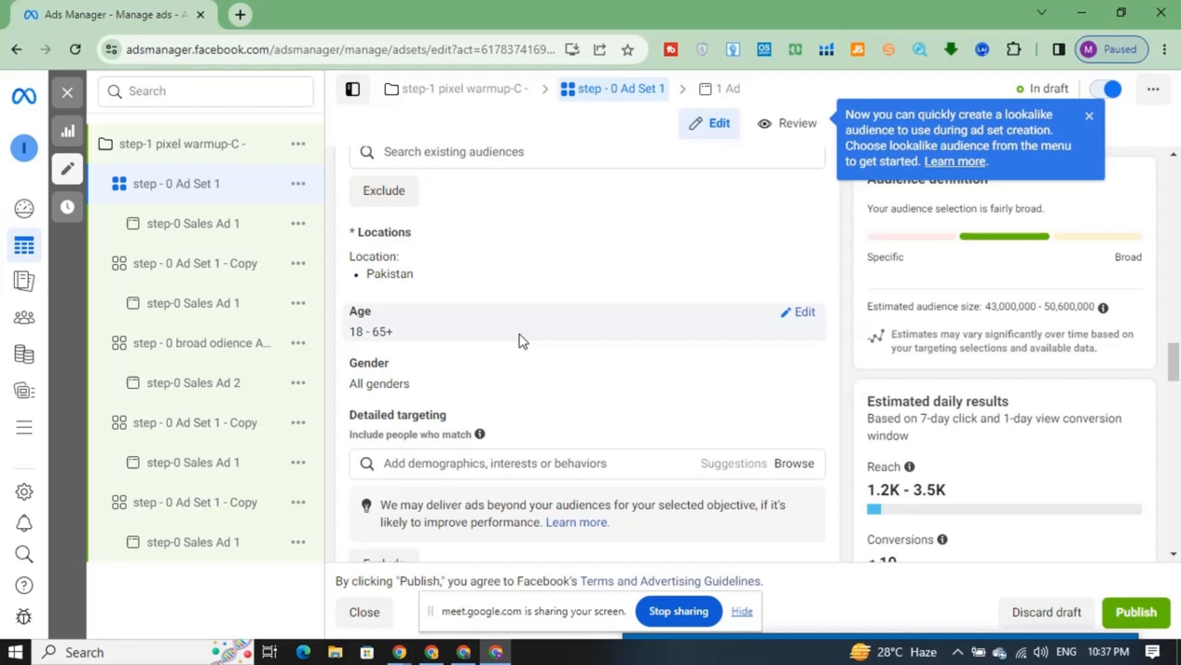
{"action": "scroll", "coordinate": [523, 342], "scroll_direction": "down", "scroll_amount": 2}
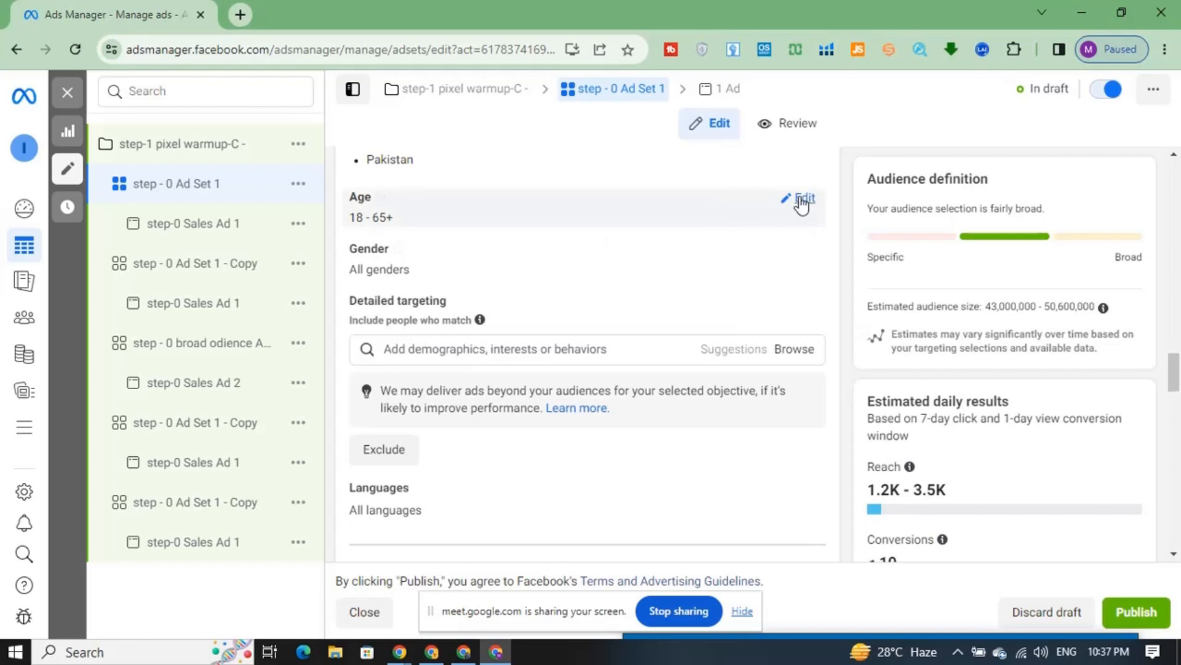
{"action": "left_click", "coordinate": [802, 201]}
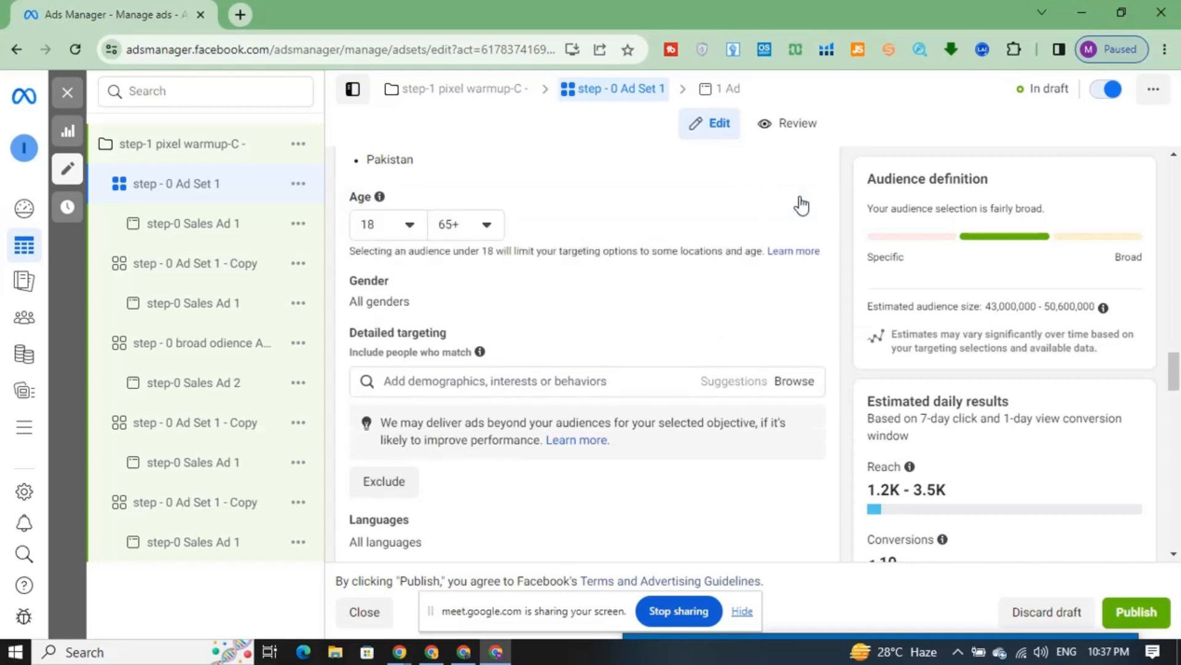
{"action": "left_click", "coordinate": [409, 226]}
{"action": "scroll", "coordinate": [409, 398], "scroll_direction": "down", "scroll_amount": 3}
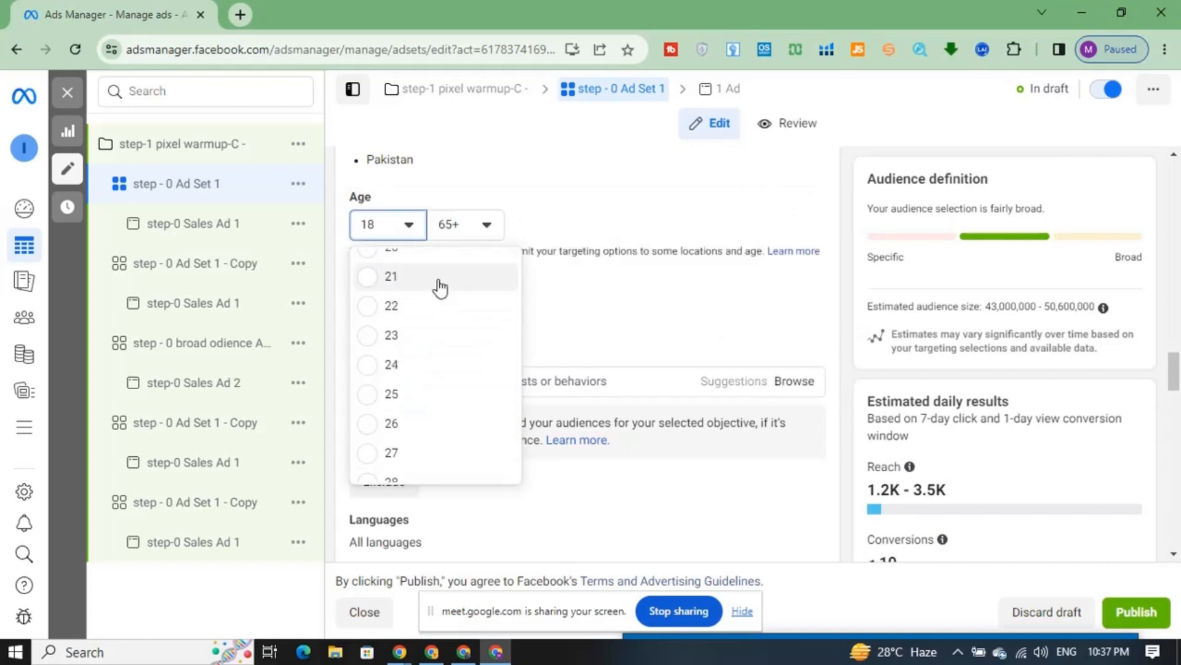
{"action": "left_click", "coordinate": [439, 287]}
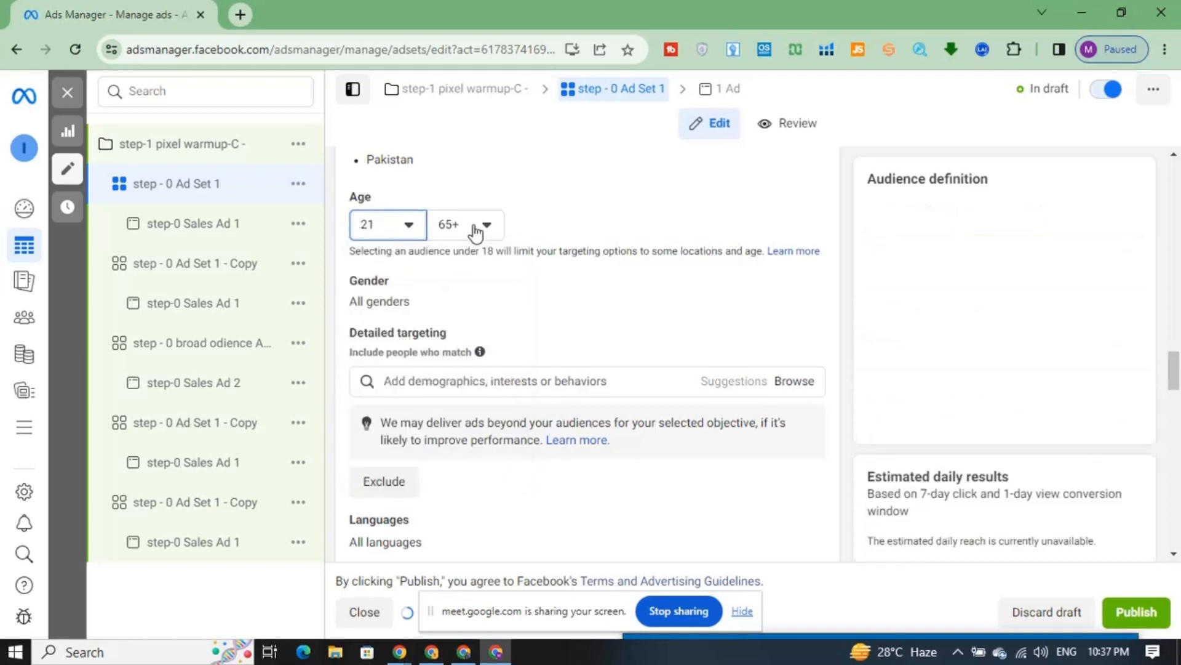
{"action": "left_click", "coordinate": [475, 228]}
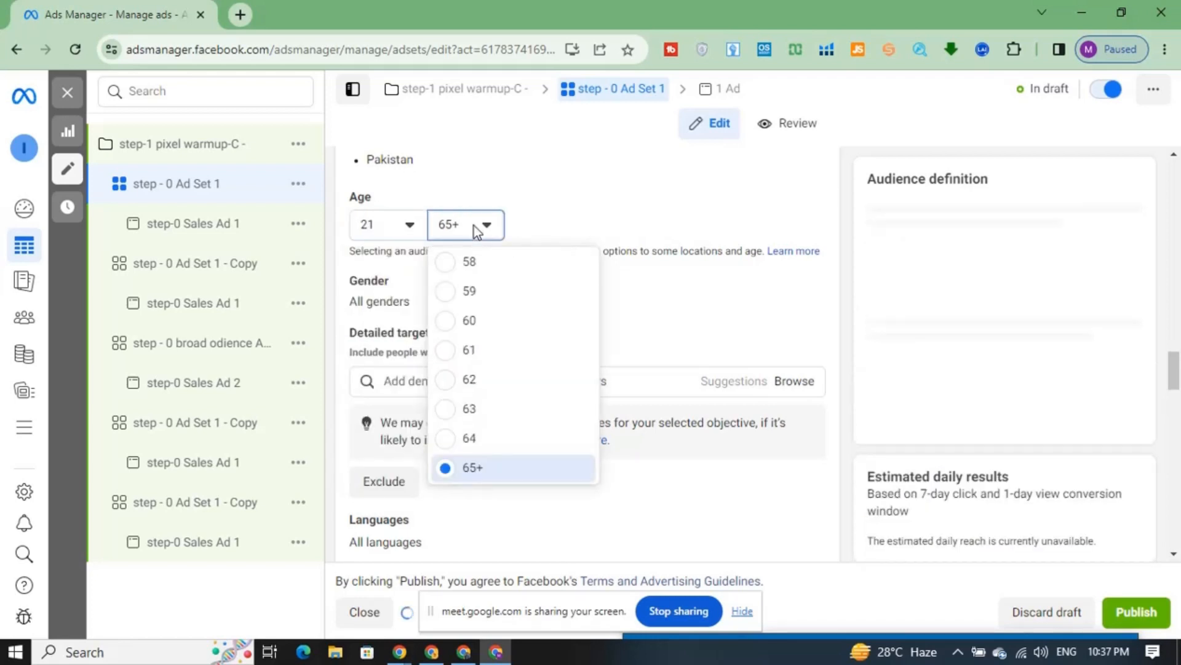
{"action": "scroll", "coordinate": [471, 335], "scroll_direction": "up", "scroll_amount": 3}
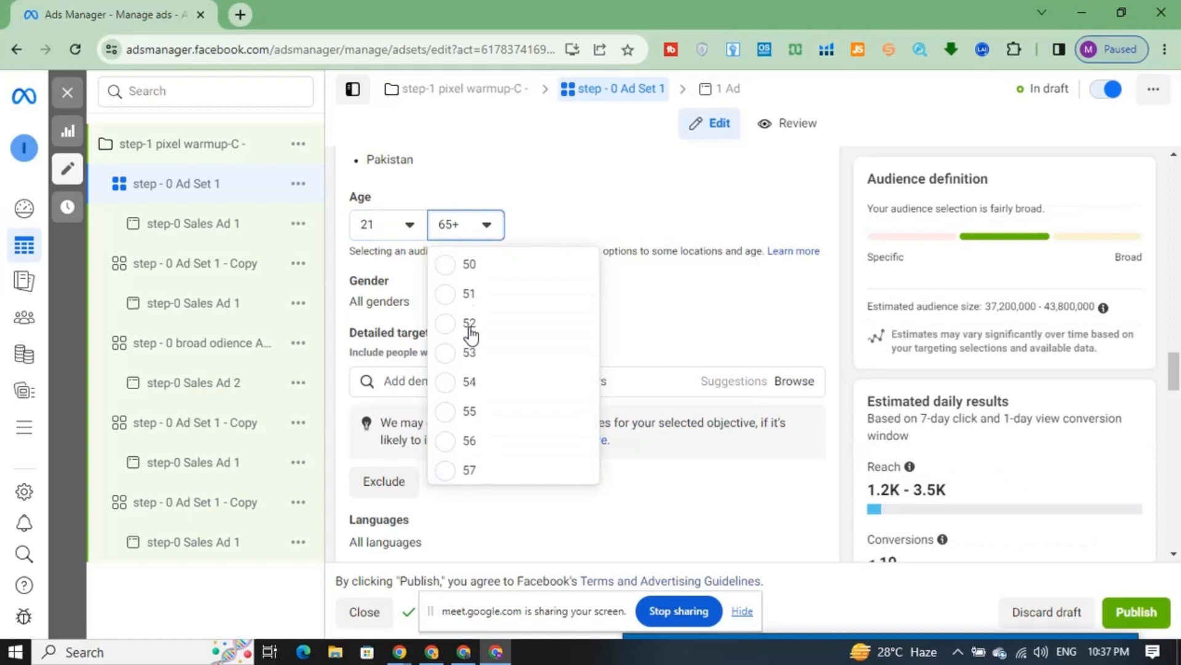
{"action": "scroll", "coordinate": [471, 335], "scroll_direction": "up", "scroll_amount": 4}
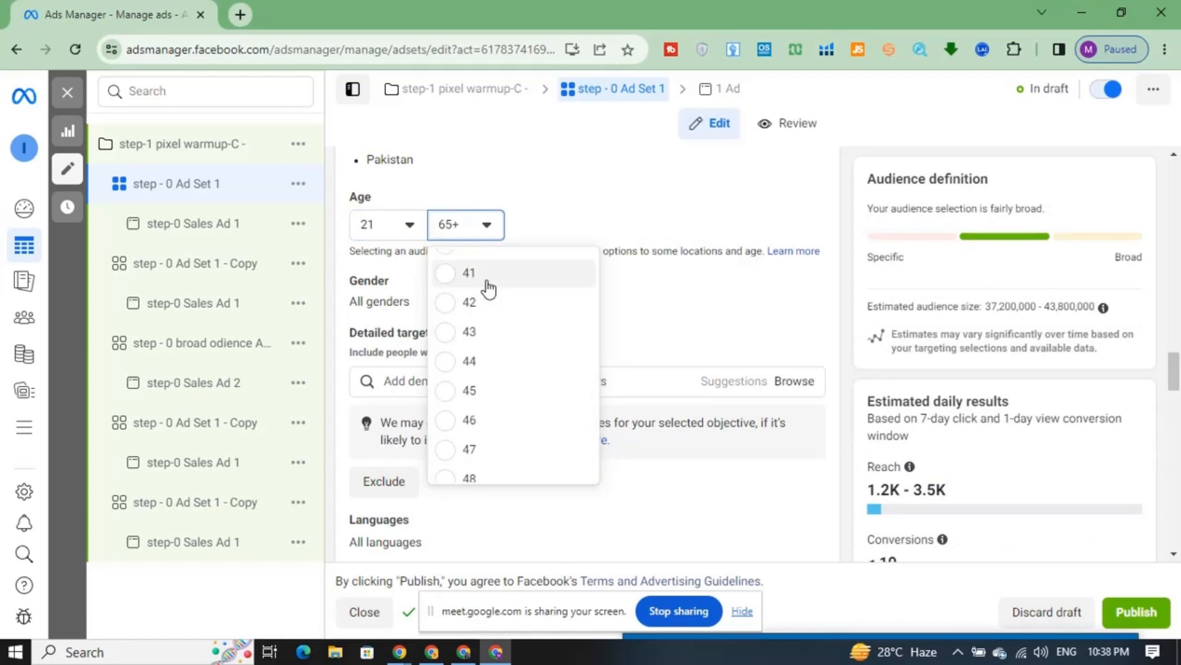
{"action": "left_click", "coordinate": [489, 274]}
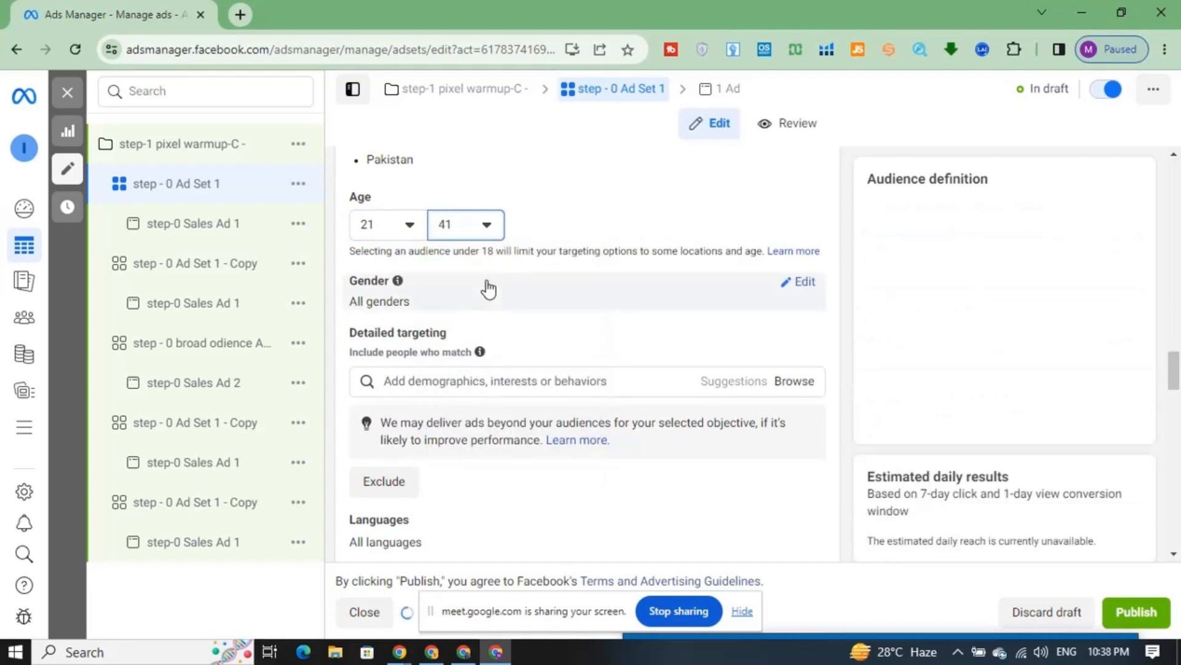
- Open the gender options of step - 0 Ad Set 1 and review its detailed targeting, languages and placements
{"action": "left_click", "coordinate": [800, 282]}
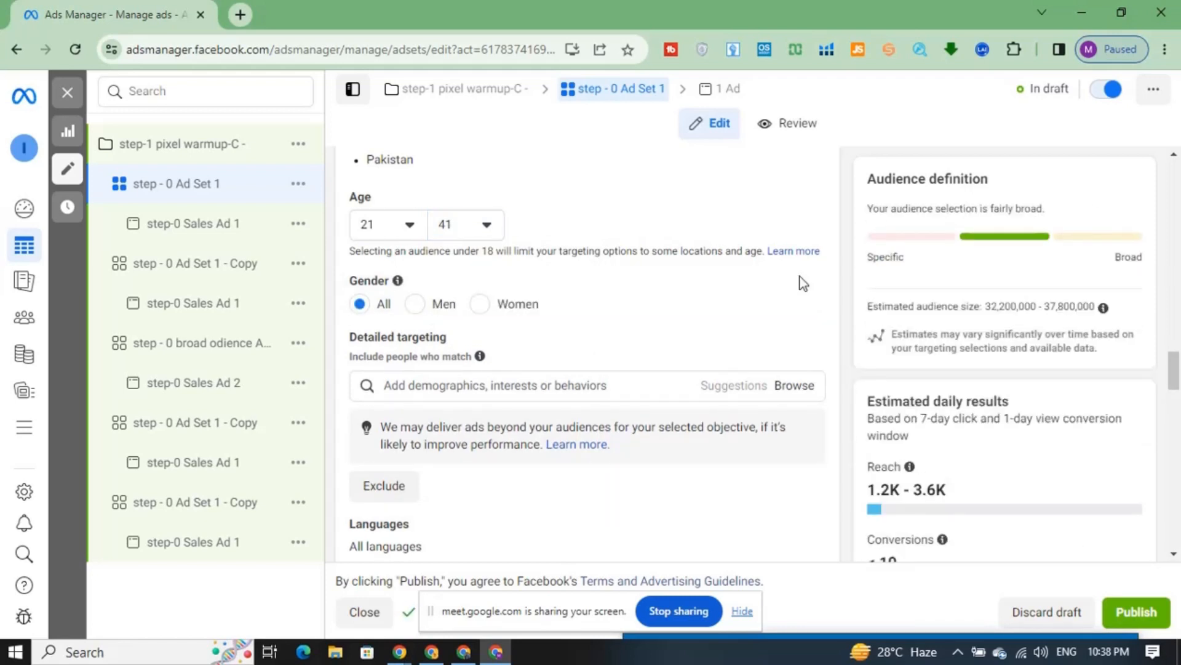
{"action": "scroll", "coordinate": [675, 285], "scroll_direction": "down", "scroll_amount": 1}
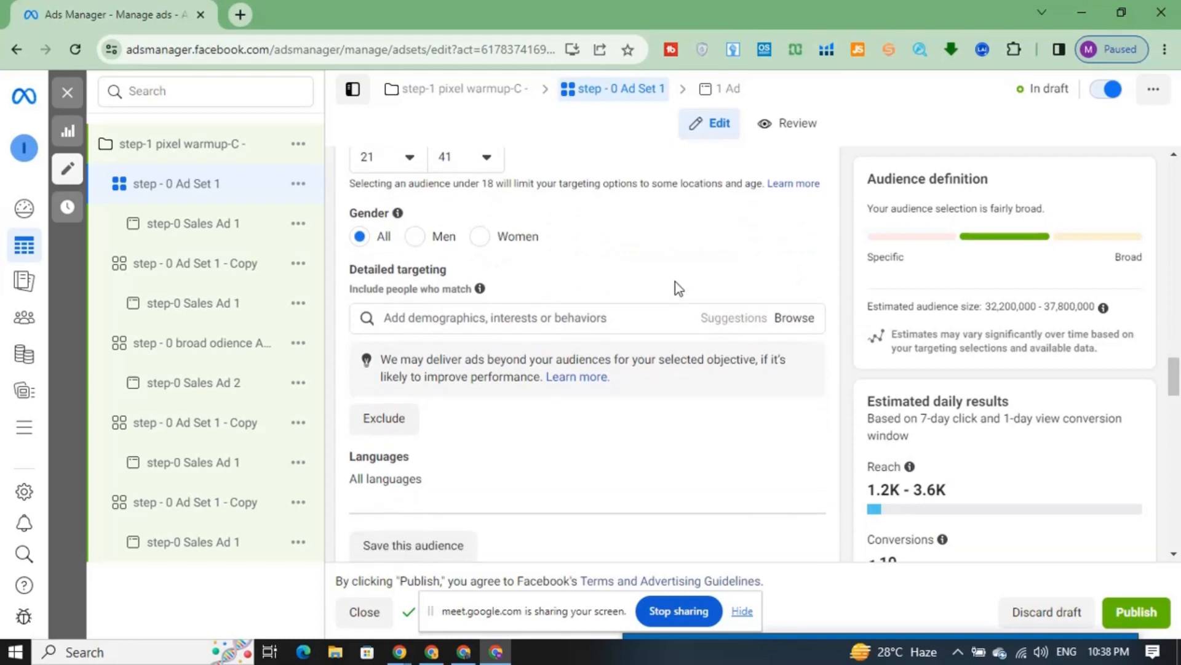
{"action": "scroll", "coordinate": [611, 274], "scroll_direction": "down", "scroll_amount": 2}
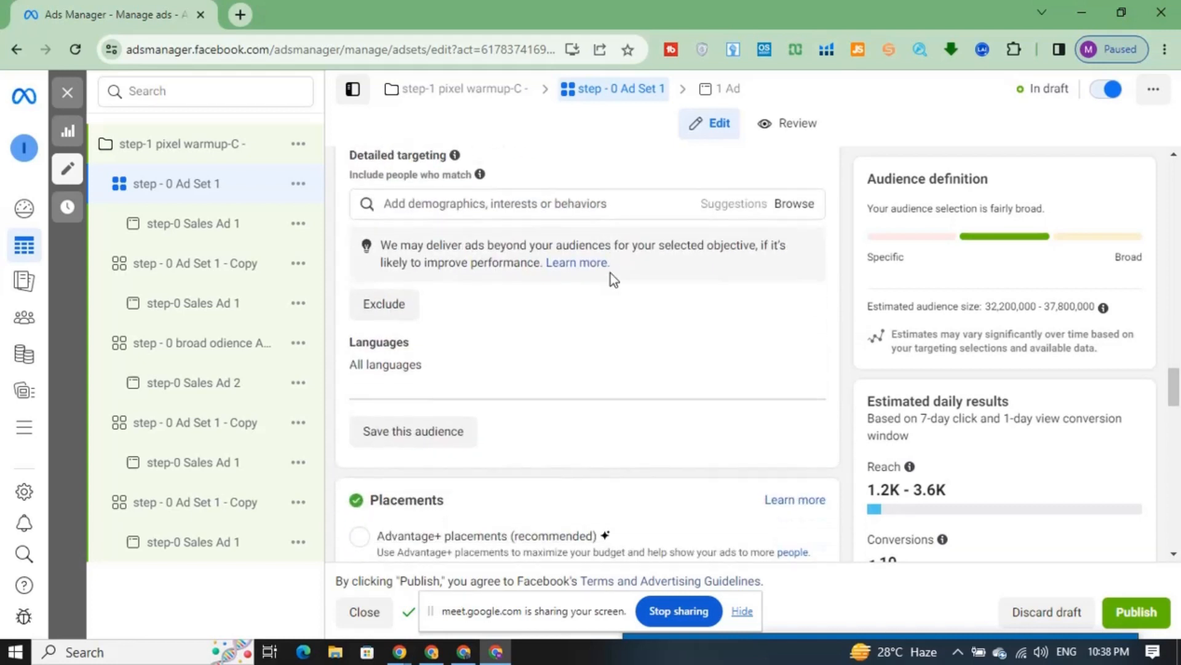
{"action": "left_click", "coordinate": [533, 206]}
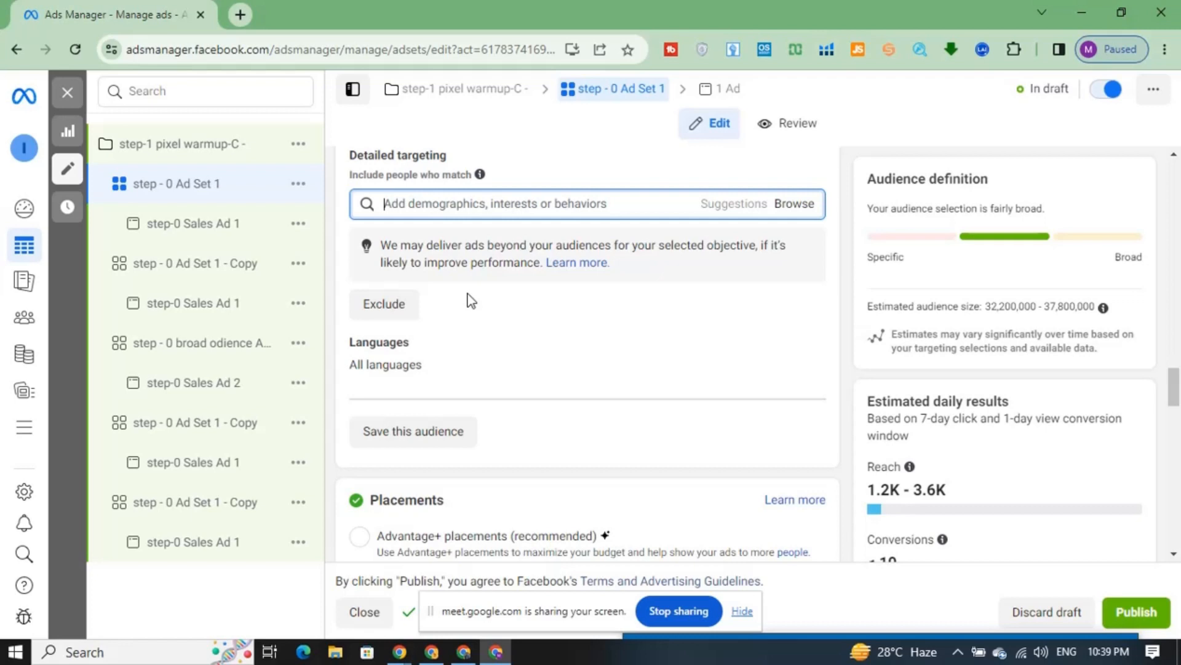
{"action": "scroll", "coordinate": [471, 301], "scroll_direction": "down", "scroll_amount": 1}
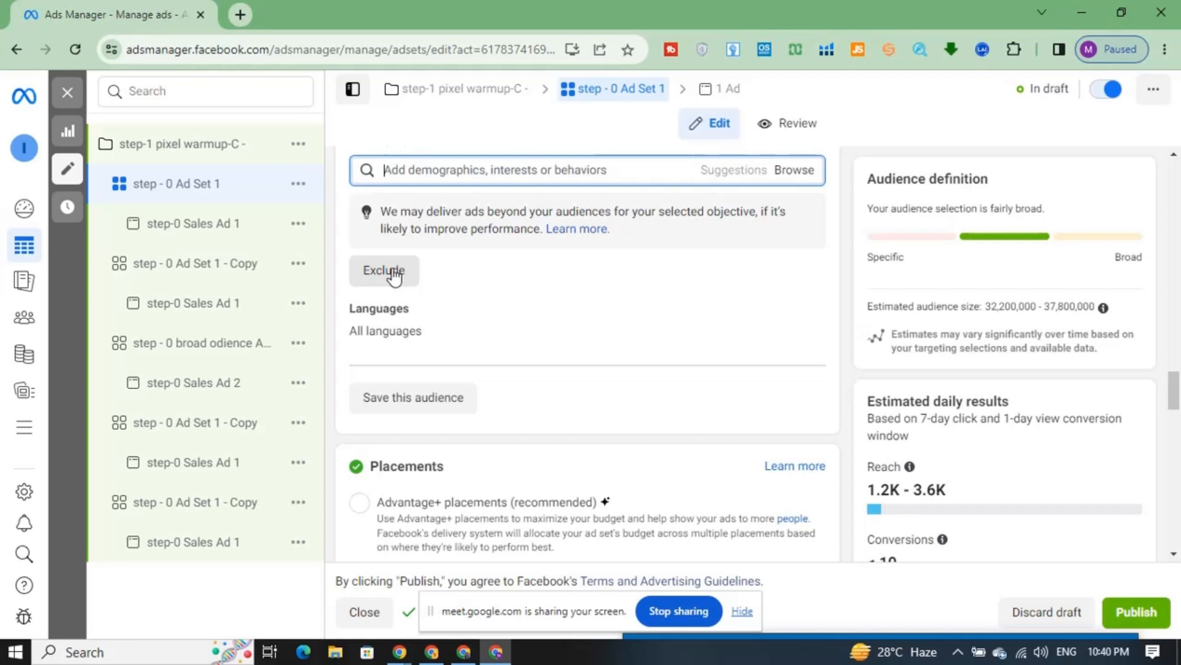
{"action": "scroll", "coordinate": [524, 282], "scroll_direction": "down", "scroll_amount": 2}
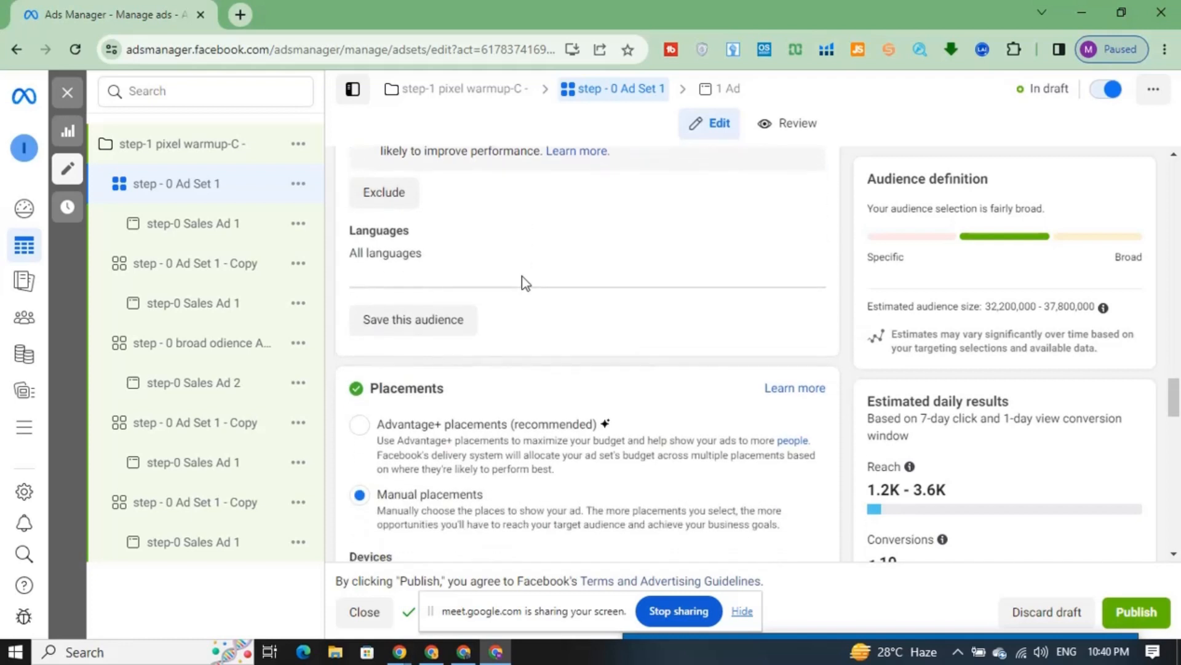
{"action": "scroll", "coordinate": [522, 277], "scroll_direction": "down", "scroll_amount": 7}
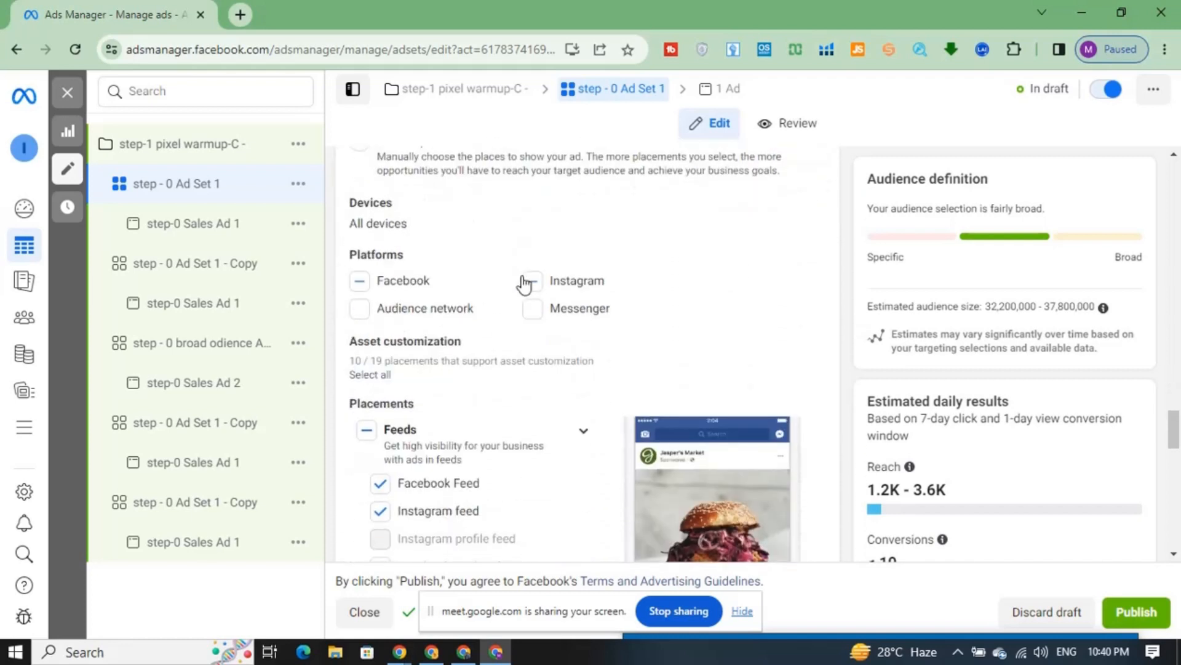
{"action": "scroll", "coordinate": [523, 285], "scroll_direction": "down", "scroll_amount": 9}
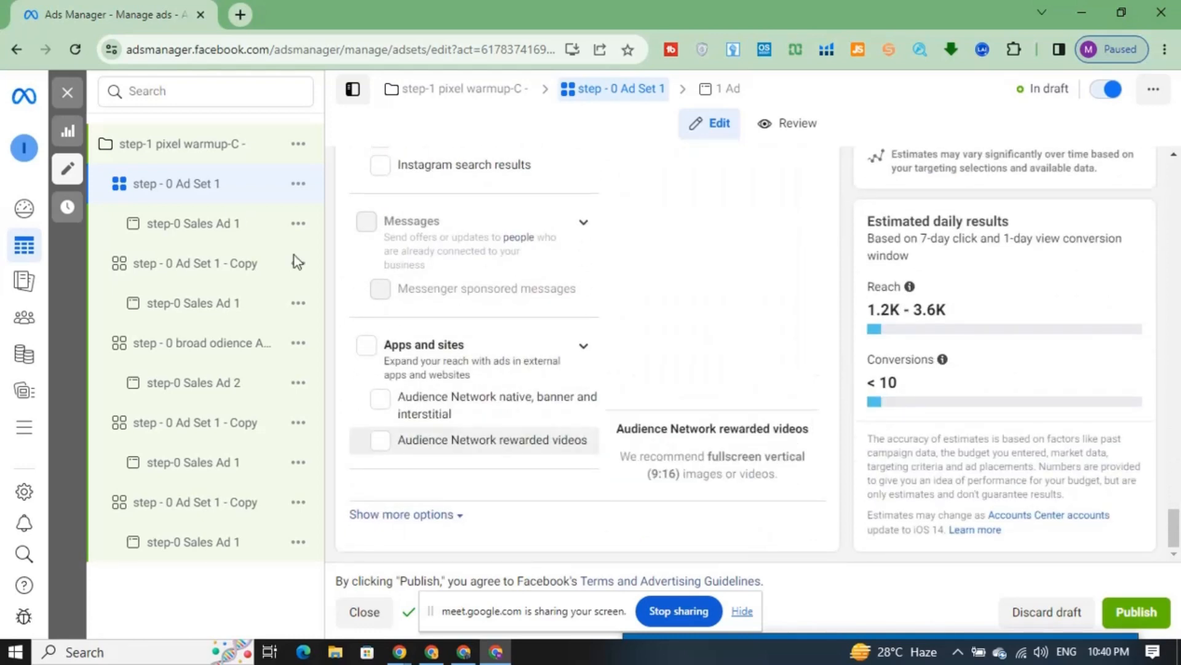
- Open step-0 Sales Ad 1 under step - 0 Ad Set 1 and review its format, creative, texts and call to action
{"action": "left_click", "coordinate": [188, 229]}
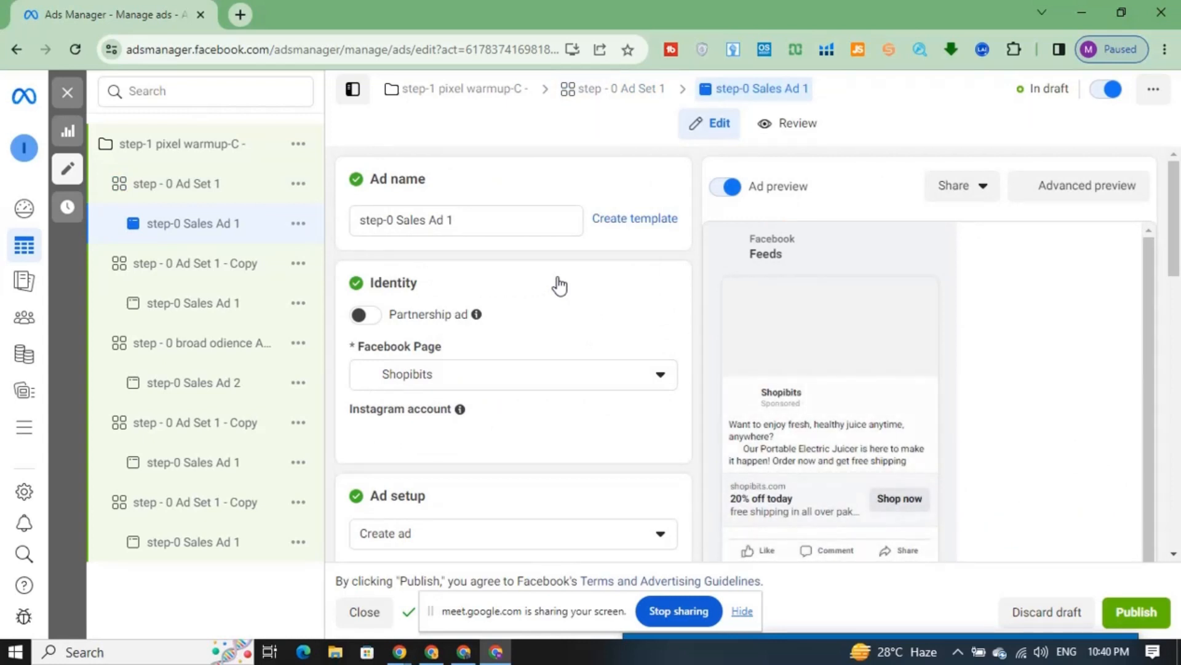
{"action": "scroll", "coordinate": [559, 284], "scroll_direction": "down", "scroll_amount": 3}
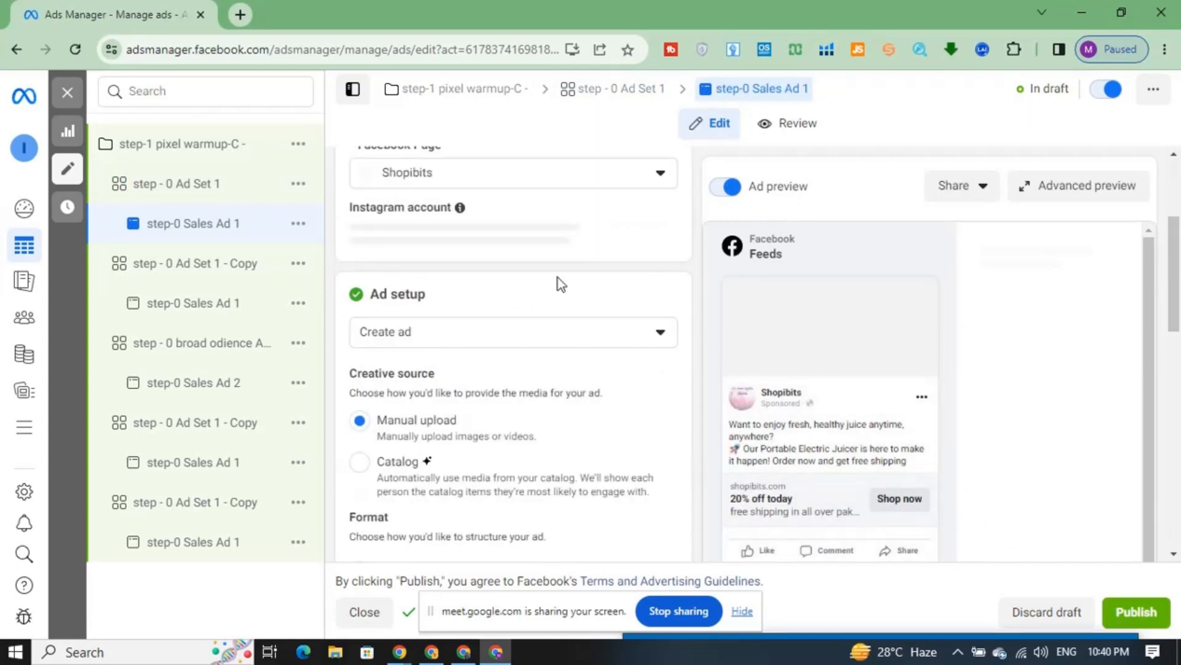
{"action": "scroll", "coordinate": [558, 278], "scroll_direction": "down", "scroll_amount": 3}
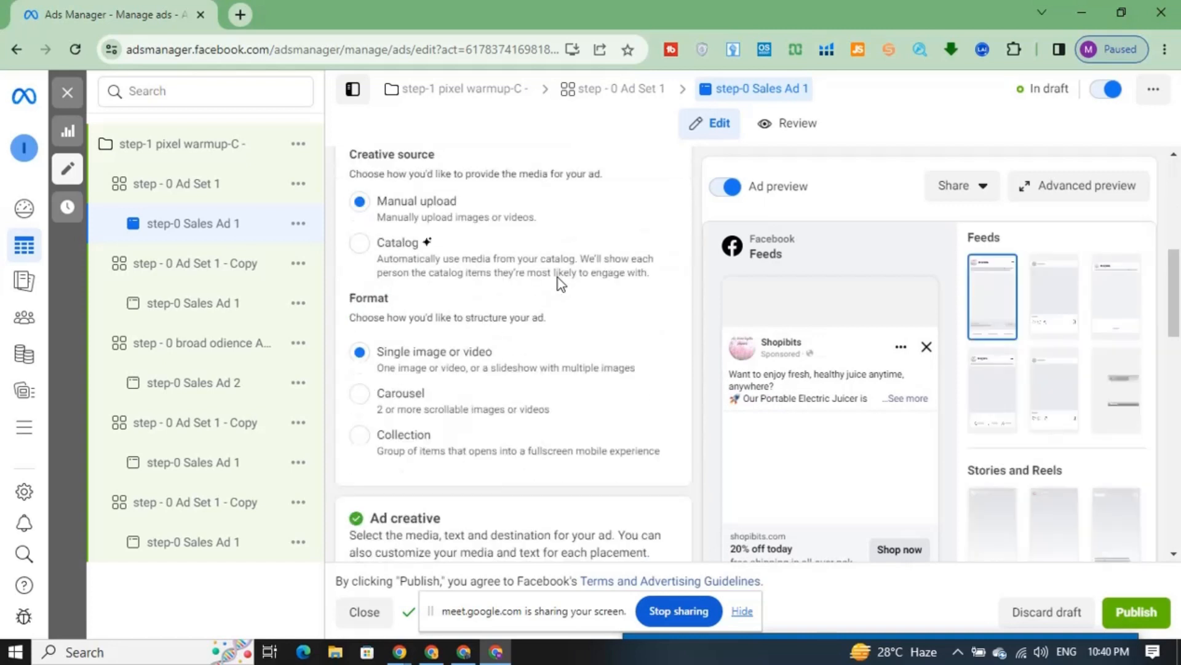
{"action": "scroll", "coordinate": [559, 278], "scroll_direction": "down", "scroll_amount": 1}
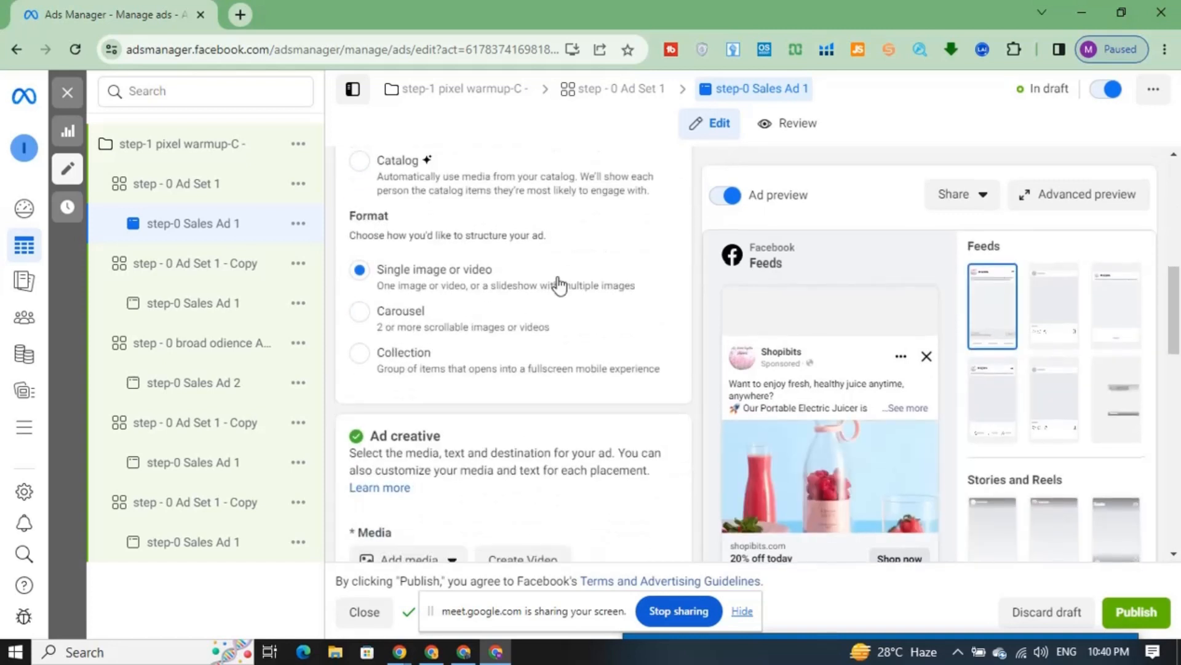
{"action": "scroll", "coordinate": [557, 282], "scroll_direction": "down", "scroll_amount": 5}
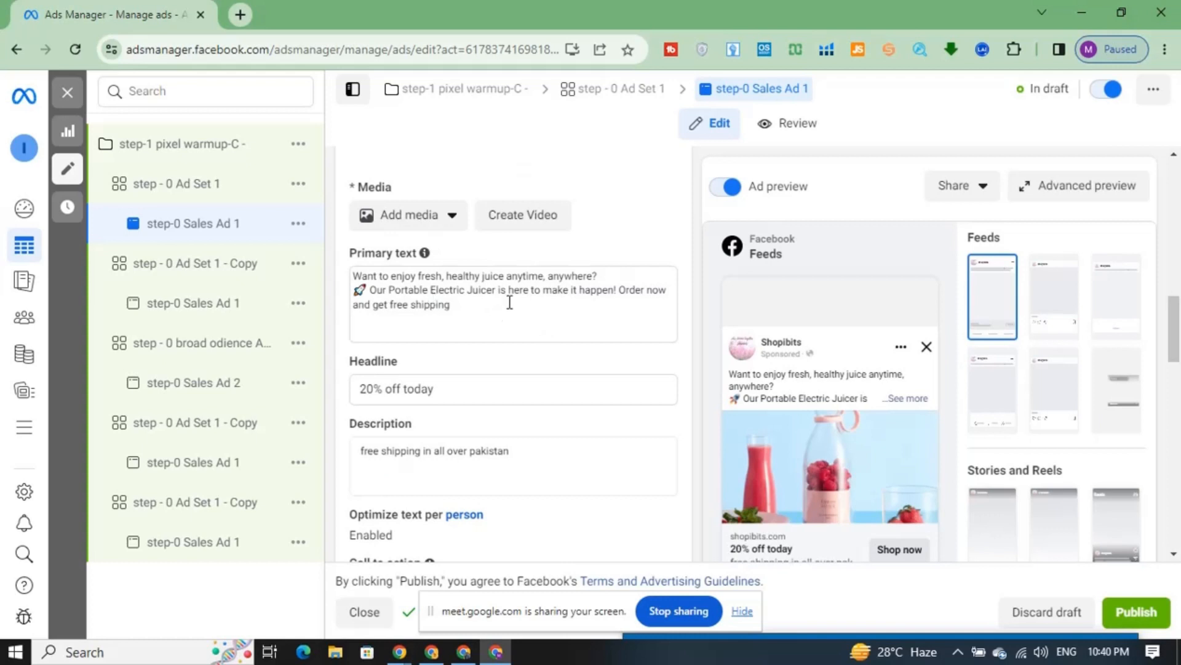
{"action": "scroll", "coordinate": [484, 290], "scroll_direction": "down", "scroll_amount": 3}
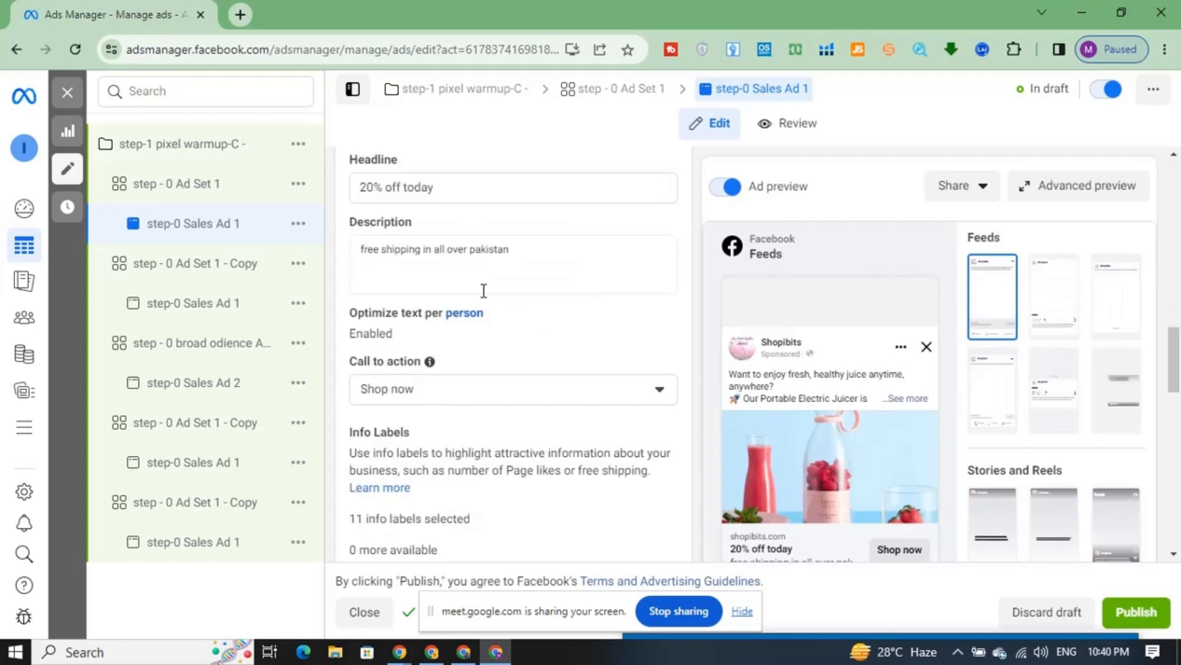
{"action": "scroll", "coordinate": [484, 290], "scroll_direction": "up", "scroll_amount": 3}
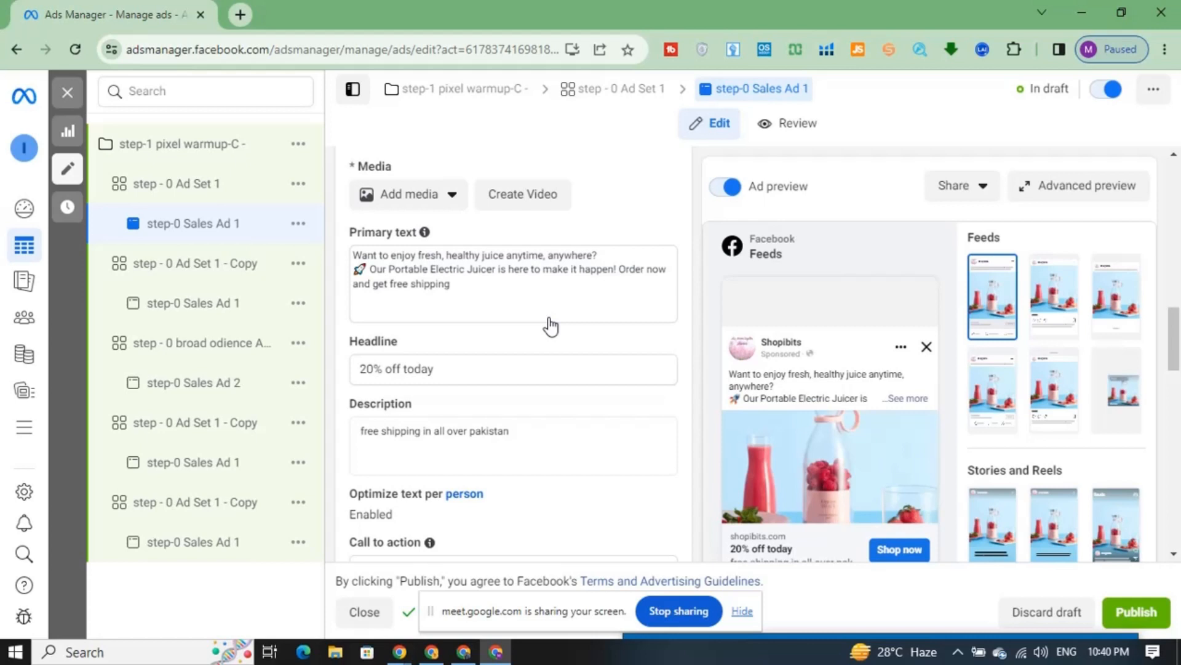
- Open the first copy of step - 0 Ad Set 1, and admit the waiting participant in Google Meet before returning to Ads Manager
{"action": "left_click", "coordinate": [200, 277]}
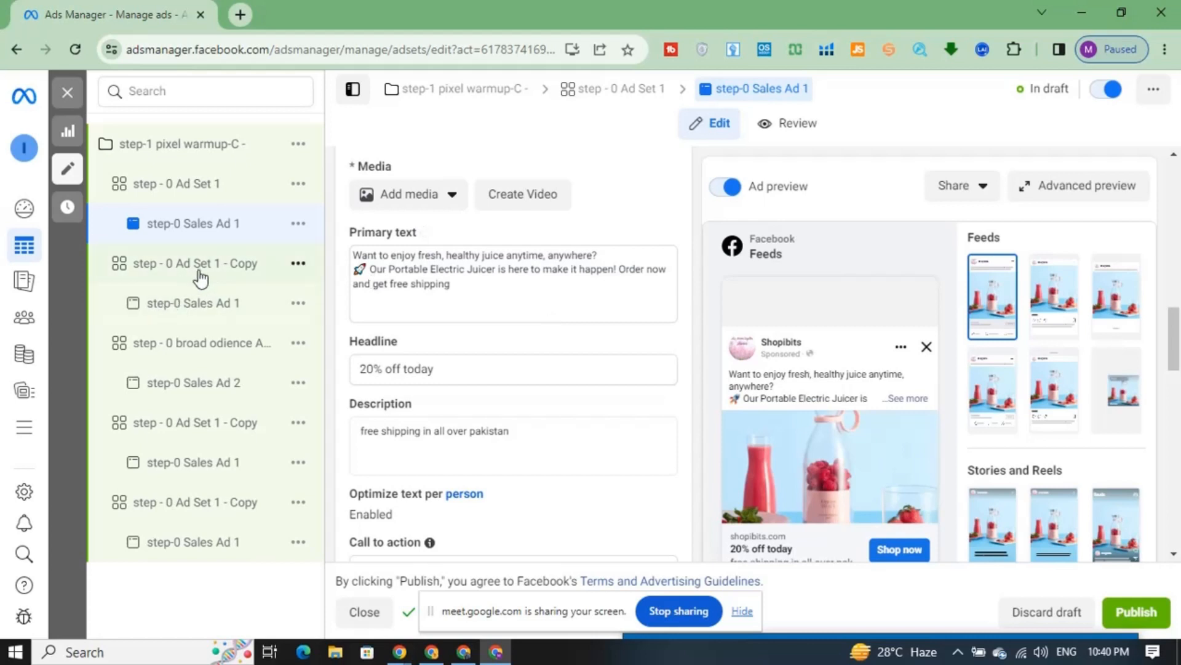
{"action": "left_click", "coordinate": [468, 652]}
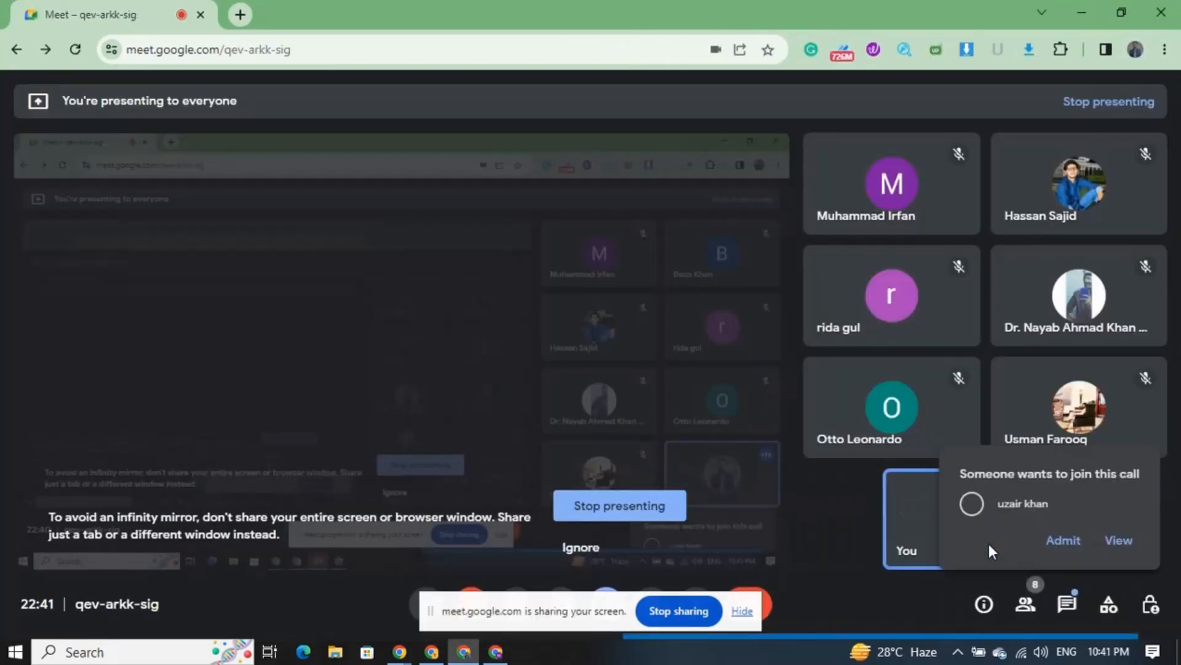
{"action": "left_click", "coordinate": [1068, 541]}
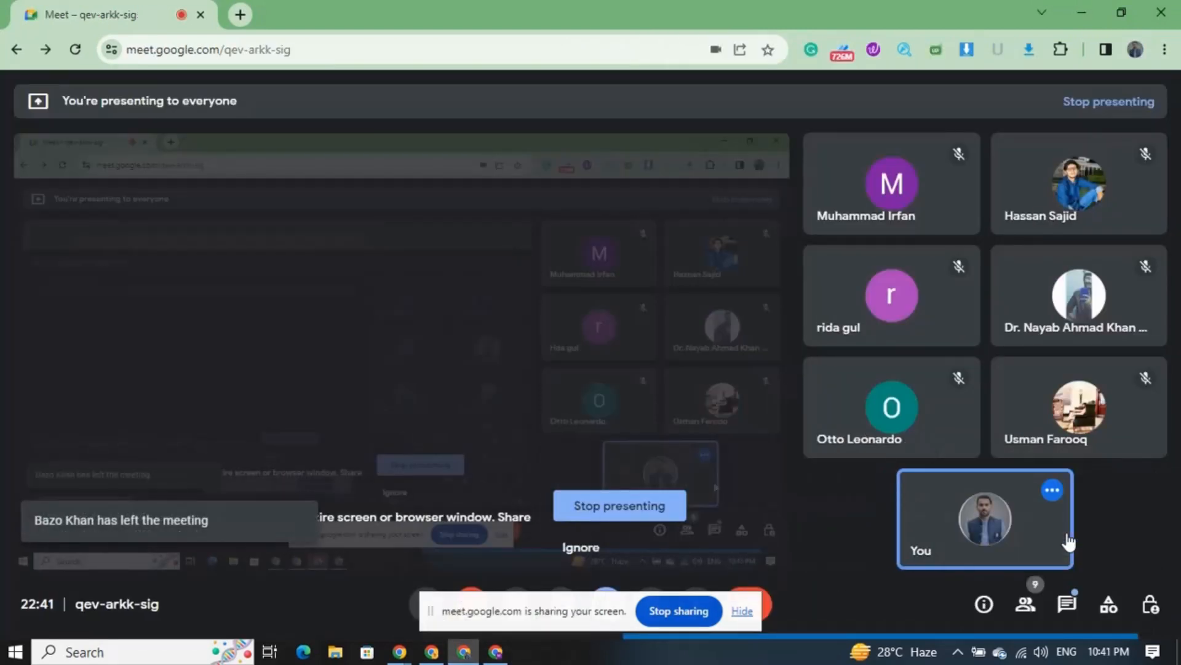
{"action": "left_click", "coordinate": [496, 652]}
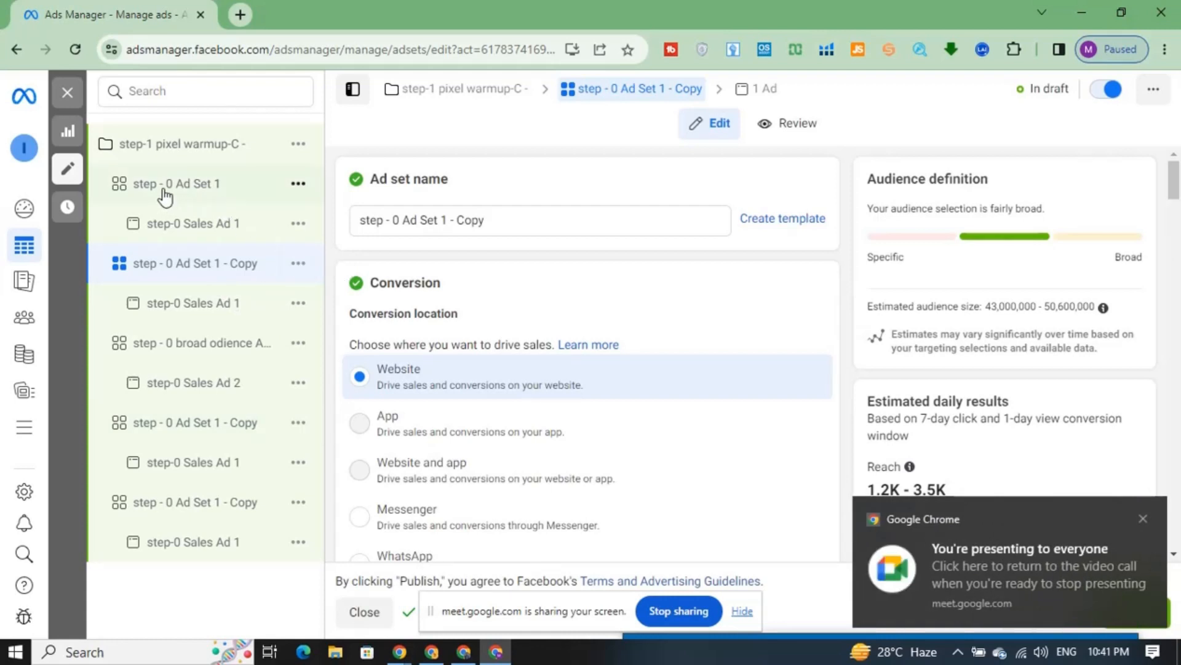
- Rename the first ad set copy as "step - 0 Ad Set 2"
{"action": "left_click", "coordinate": [486, 226]}
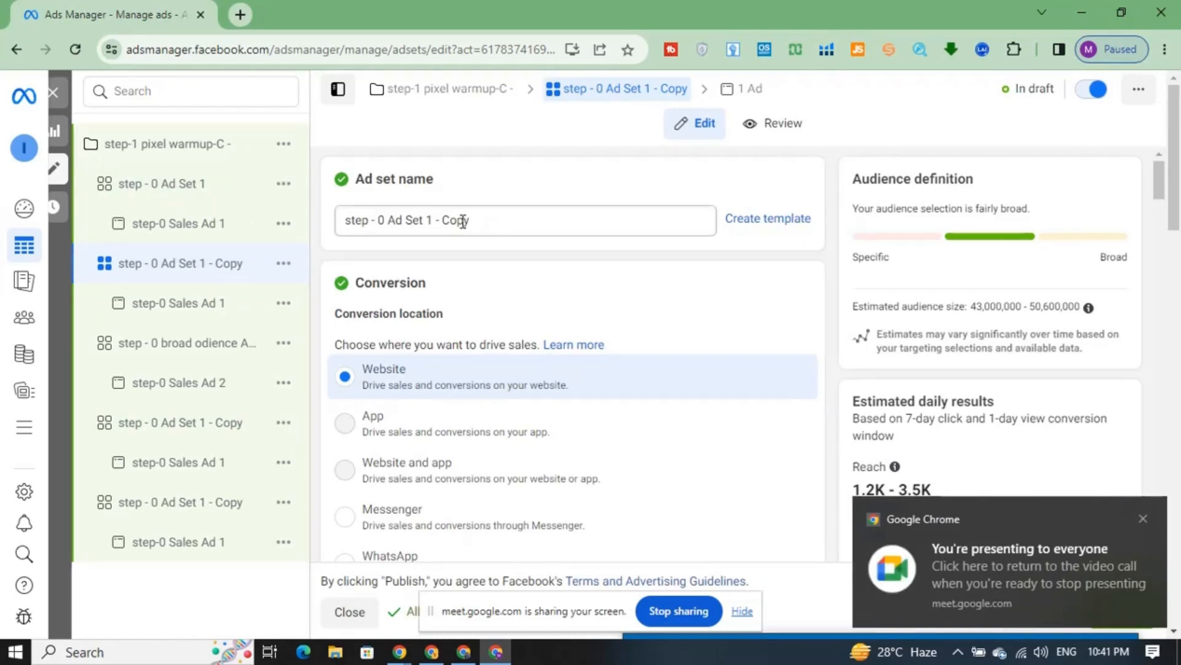
{"action": "double_click", "coordinate": [463, 221]}
{"action": "key", "text": "BackSpace"}
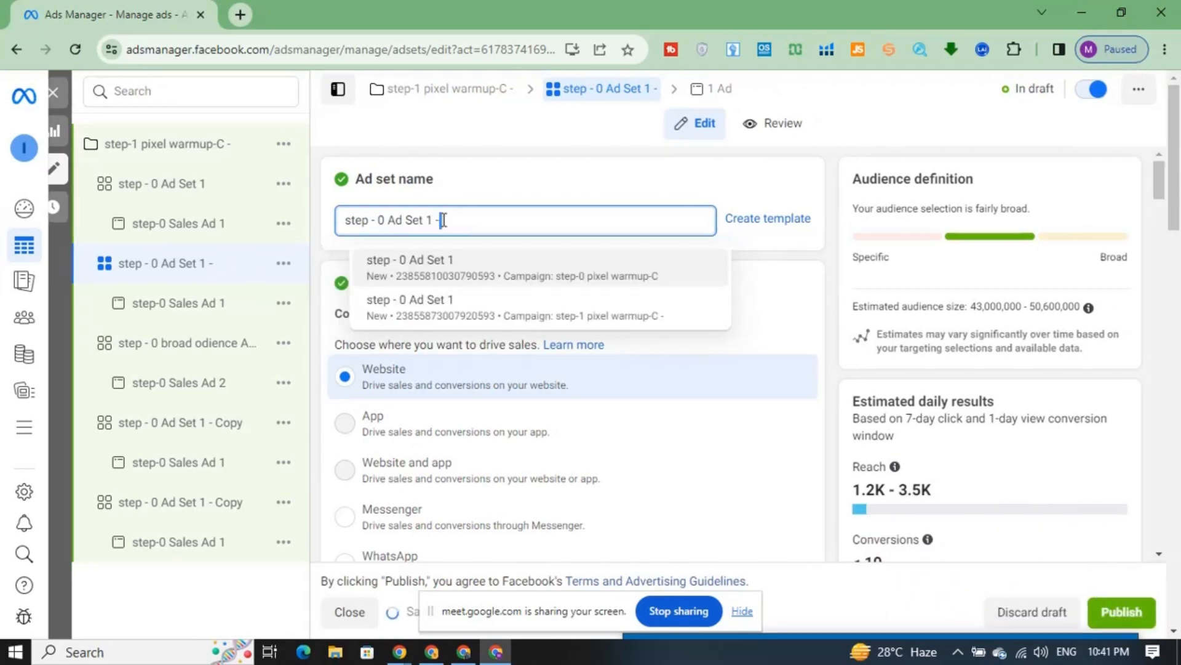
{"action": "type", "text": "3"}
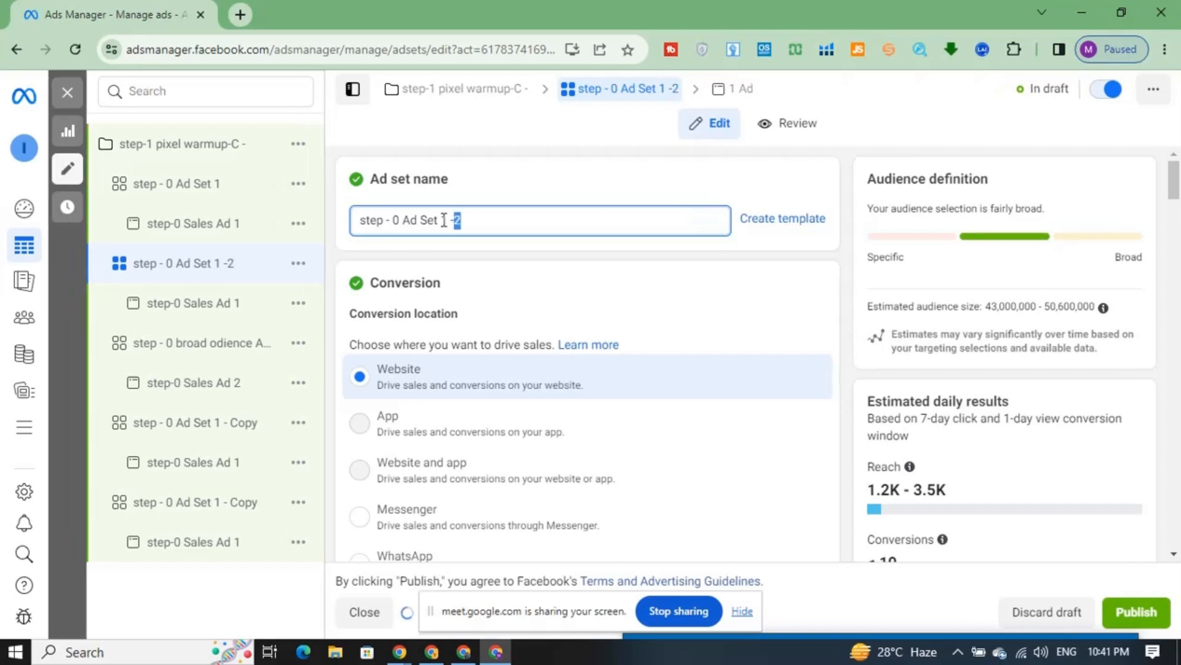
{"action": "key", "text": "BackSpace"}
{"action": "key", "text": "BackSpace"}
{"action": "key", "text": "BackSpace"}
{"action": "key", "text": "BackSpace"}
{"action": "key", "text": "BackSpace"}
{"action": "key", "text": "BackSpace"}
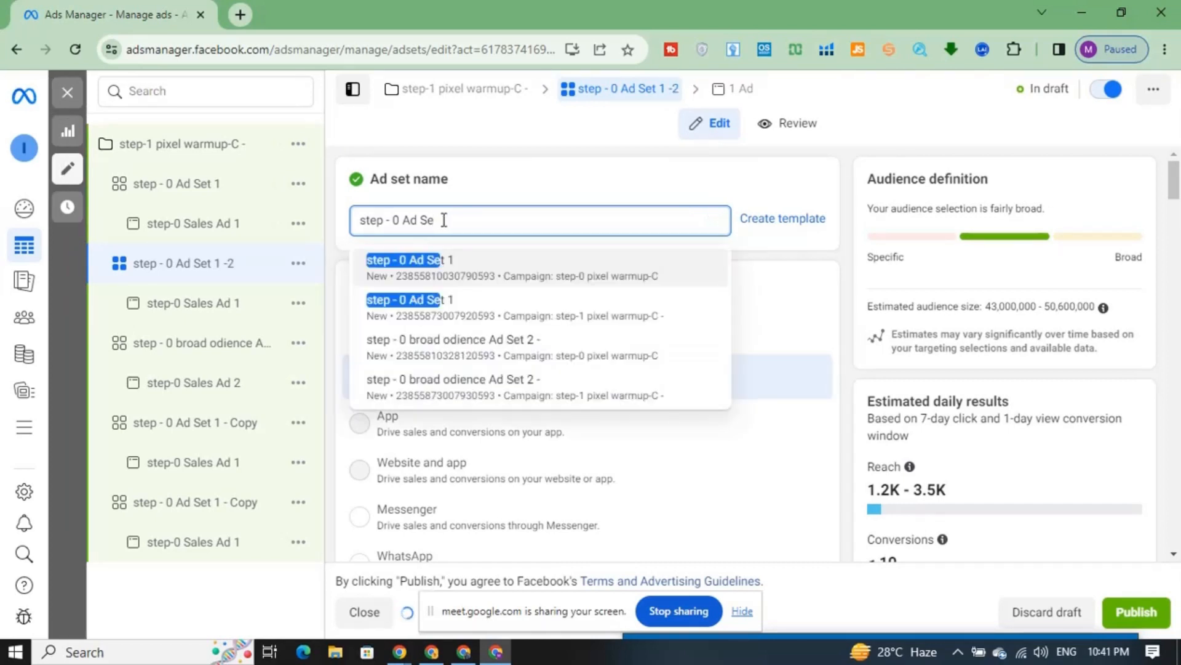
{"action": "type", "text": "t 2"}
{"action": "key", "text": "BackSpace"}
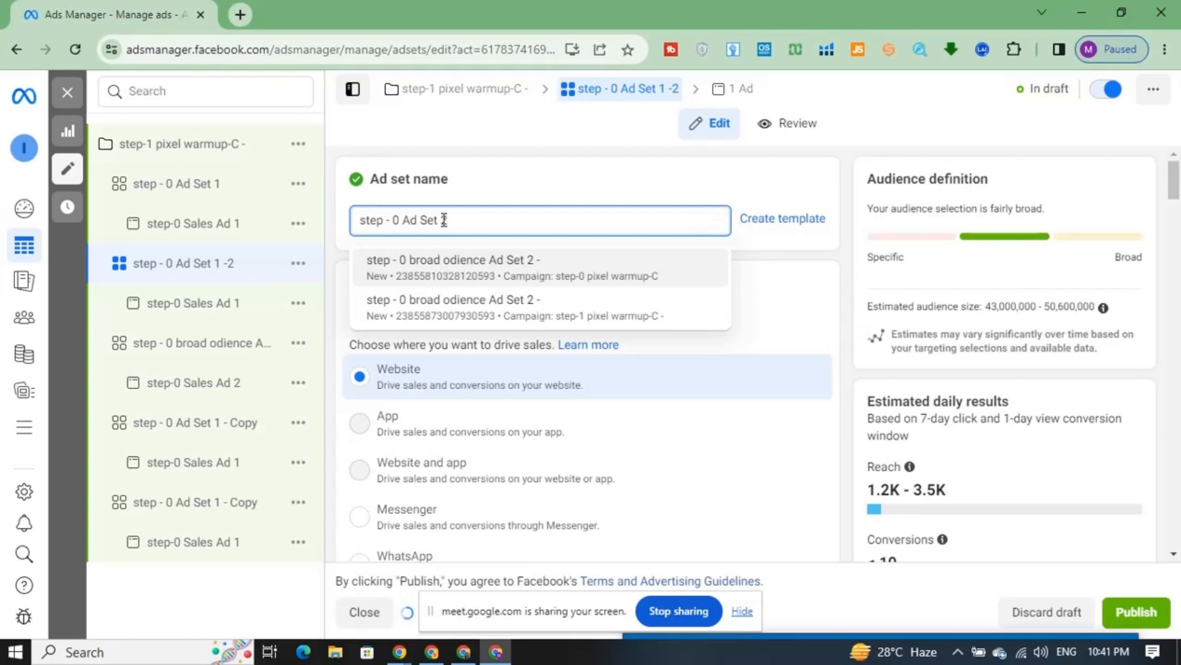
{"action": "type", "text": "2"}
{"action": "left_click", "coordinate": [532, 188]}
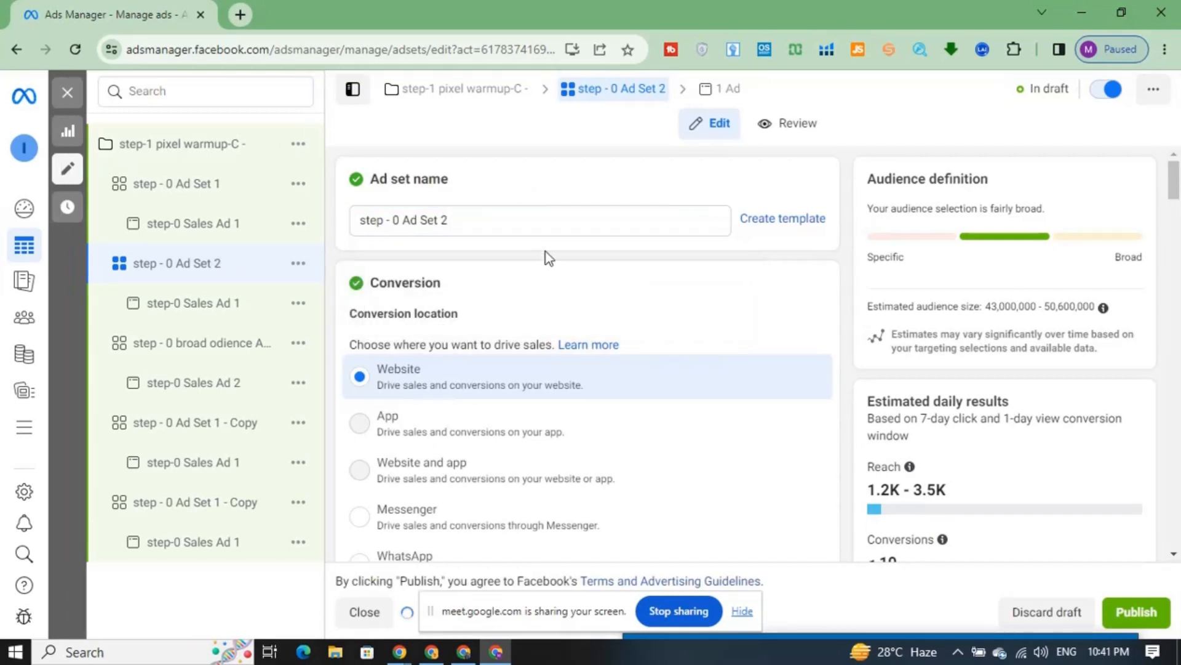
- Review the conversion, budget, audience and placement settings of step - 0 Ad Set 2, and open the sales ad under it
{"action": "scroll", "coordinate": [545, 252], "scroll_direction": "down", "scroll_amount": 3}
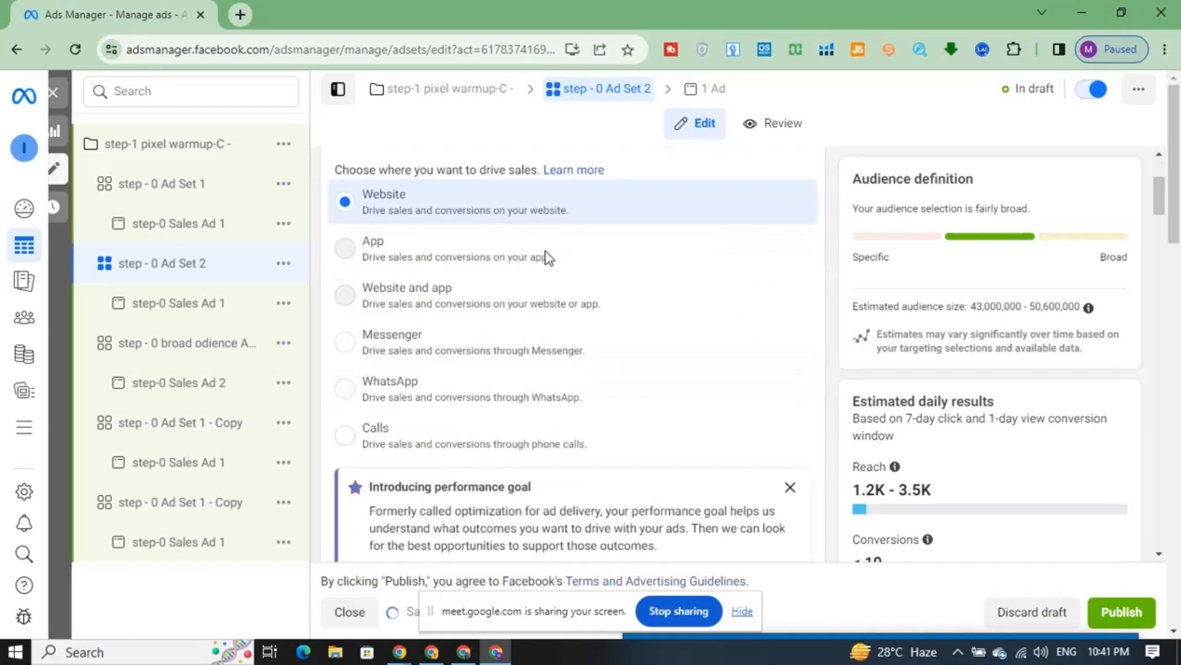
{"action": "mouse_move", "coordinate": [667, 301]}
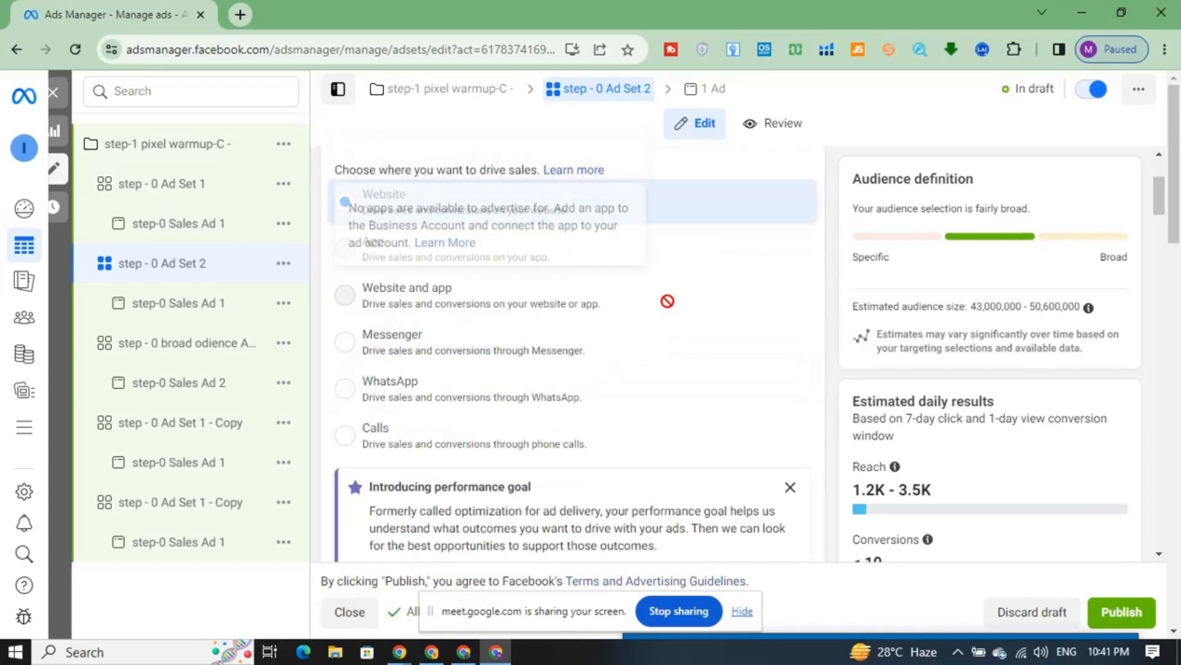
{"action": "scroll", "coordinate": [593, 406], "scroll_direction": "down", "scroll_amount": 8}
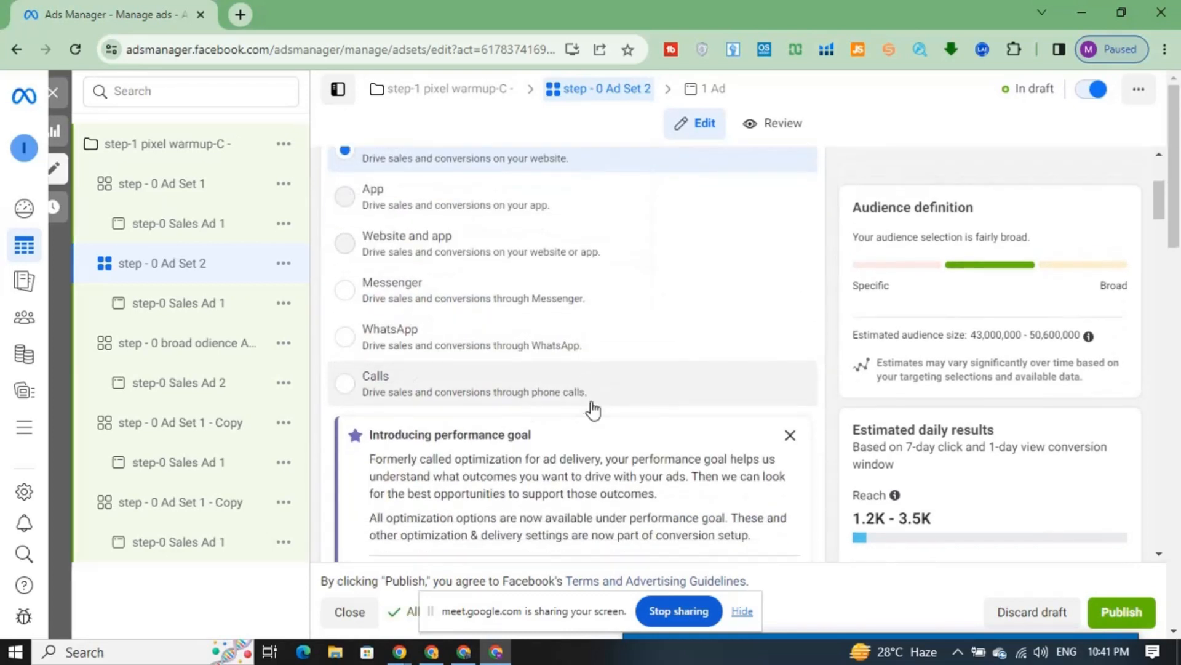
{"action": "scroll", "coordinate": [593, 402], "scroll_direction": "down", "scroll_amount": 8}
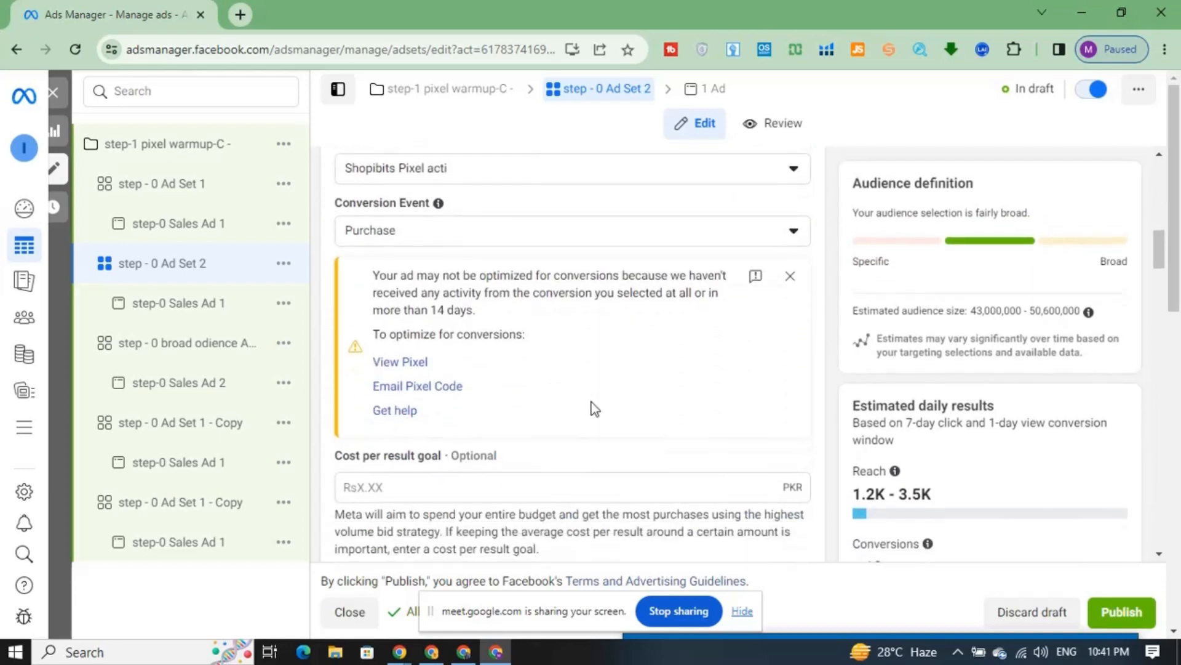
{"action": "scroll", "coordinate": [592, 403], "scroll_direction": "down", "scroll_amount": 8}
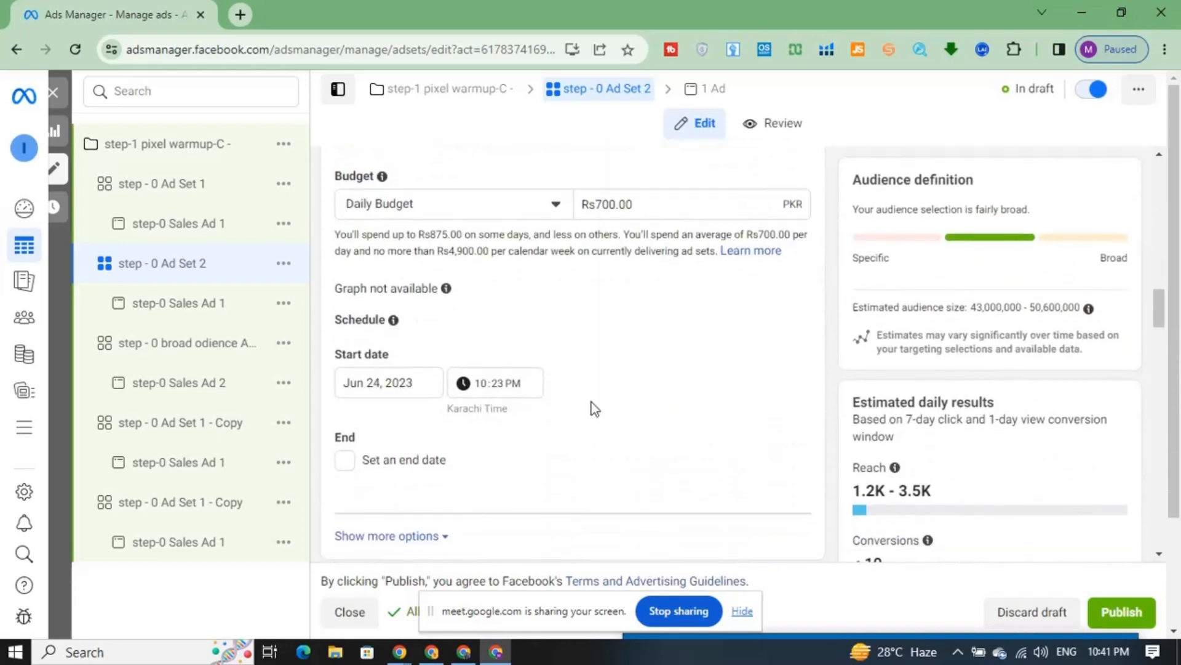
{"action": "scroll", "coordinate": [593, 410], "scroll_direction": "down", "scroll_amount": 4}
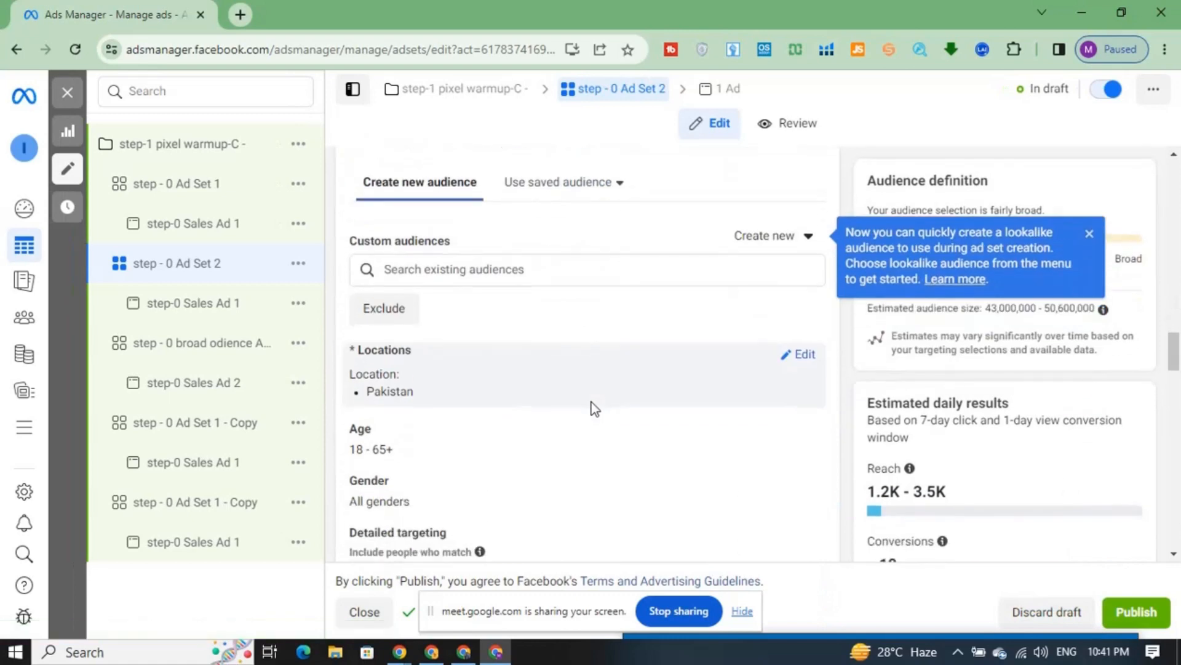
{"action": "scroll", "coordinate": [592, 409], "scroll_direction": "down", "scroll_amount": 3}
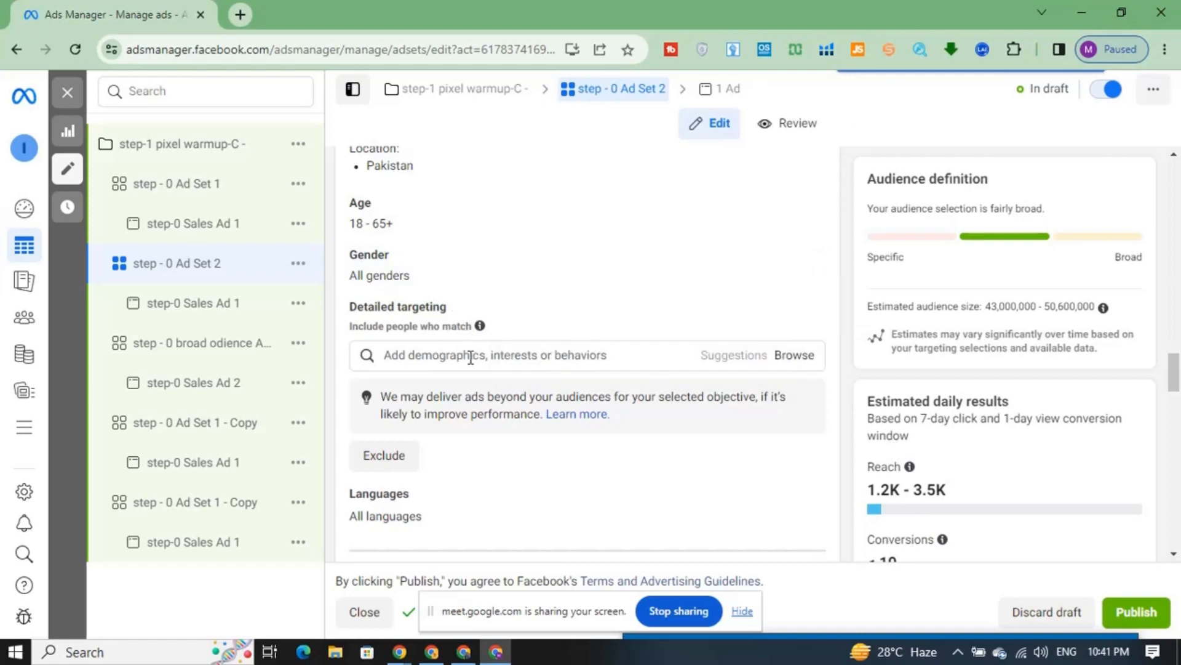
{"action": "scroll", "coordinate": [470, 357], "scroll_direction": "down", "scroll_amount": 2}
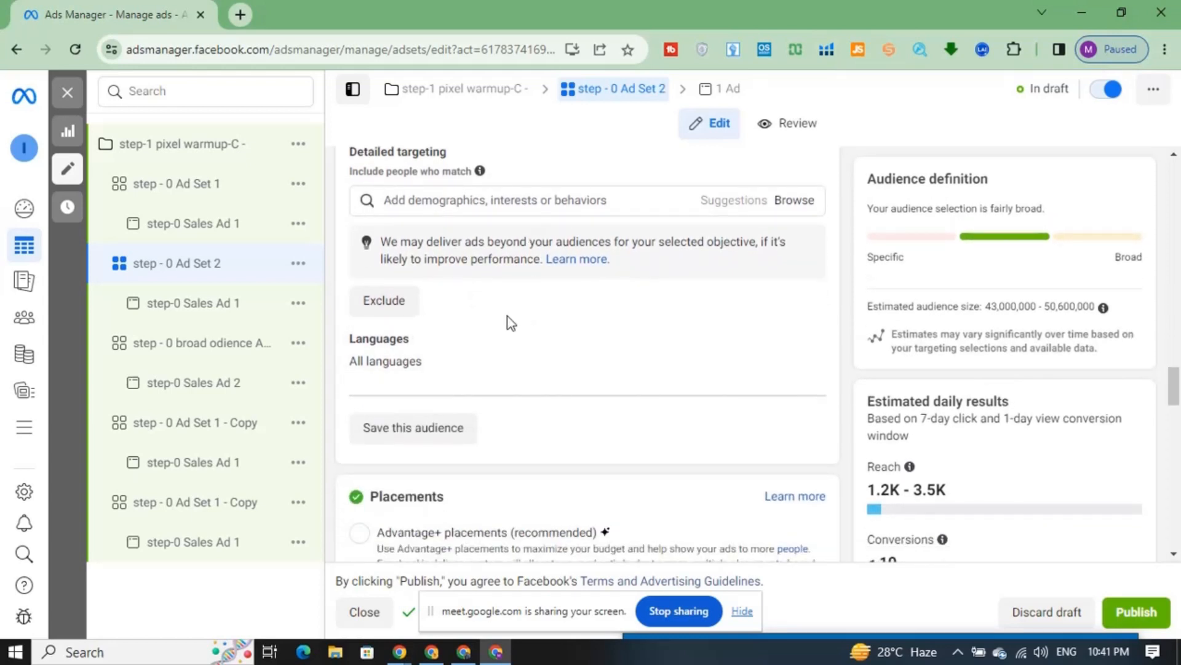
{"action": "scroll", "coordinate": [509, 321], "scroll_direction": "down", "scroll_amount": 4}
{"action": "scroll", "coordinate": [509, 322], "scroll_direction": "down", "scroll_amount": 3}
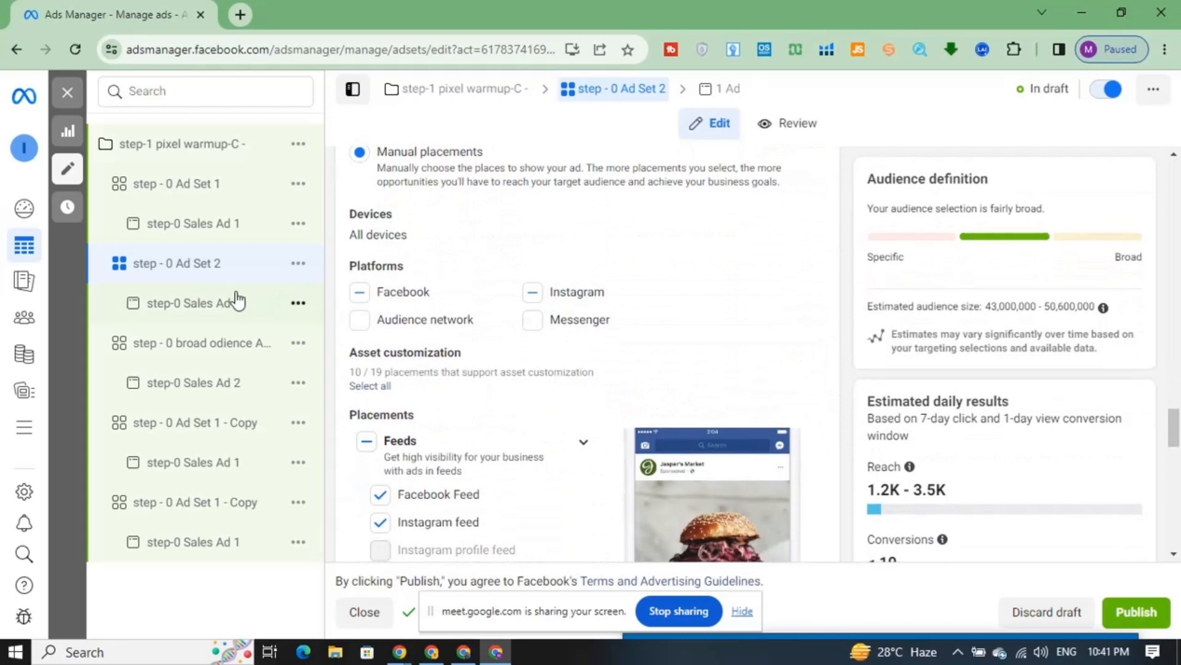
{"action": "left_click", "coordinate": [219, 313]}
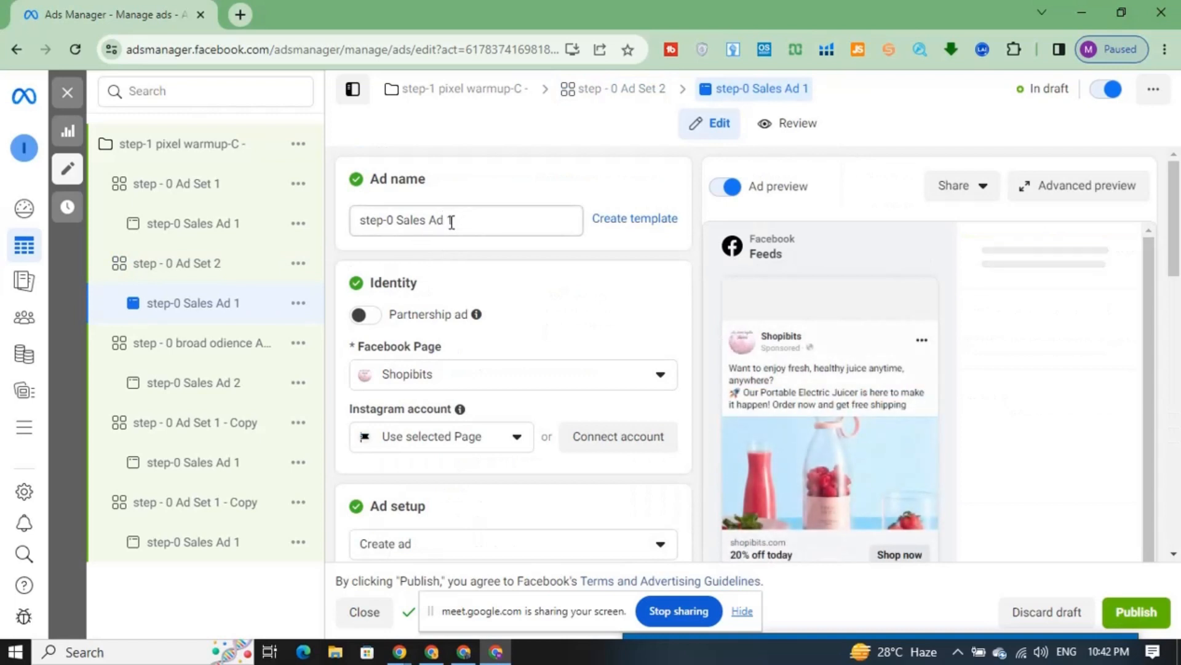
- Rename the sales ad under step - 0 Ad Set 2 as "veedio 2"
{"action": "double_click", "coordinate": [451, 222]}
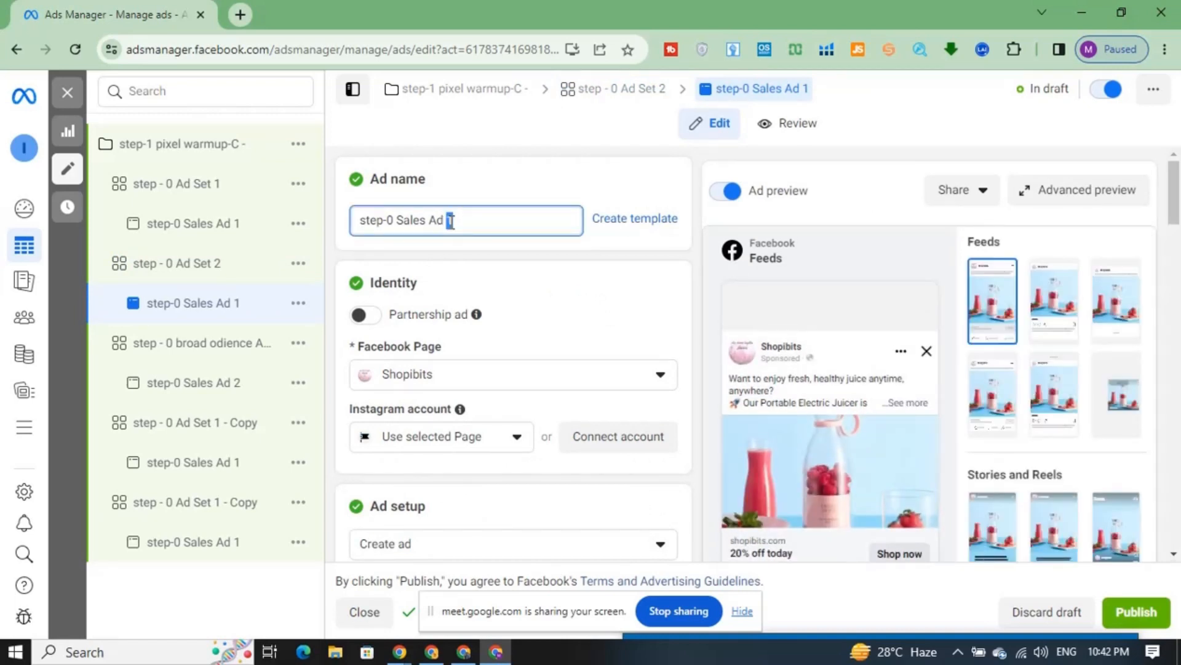
{"action": "key", "text": "BackSpace"}
{"action": "key", "text": "BackSpace"}
{"action": "key", "text": "BackSpace"}
{"action": "key", "text": "BackSpace"}
{"action": "key", "text": "BackSpace"}
{"action": "key", "text": "BackSpace"}
{"action": "key", "text": "BackSpace"}
{"action": "key", "text": "BackSpace"}
{"action": "key", "text": "BackSpace"}
{"action": "key", "text": "BackSpace"}
{"action": "key", "text": "BackSpace"}
{"action": "key", "text": "BackSpace"}
{"action": "key", "text": "BackSpace"}
{"action": "key", "text": "BackSpace"}
{"action": "key", "text": "BackSpace"}
{"action": "key", "text": "BackSpace"}
{"action": "key", "text": "BackSpace"}
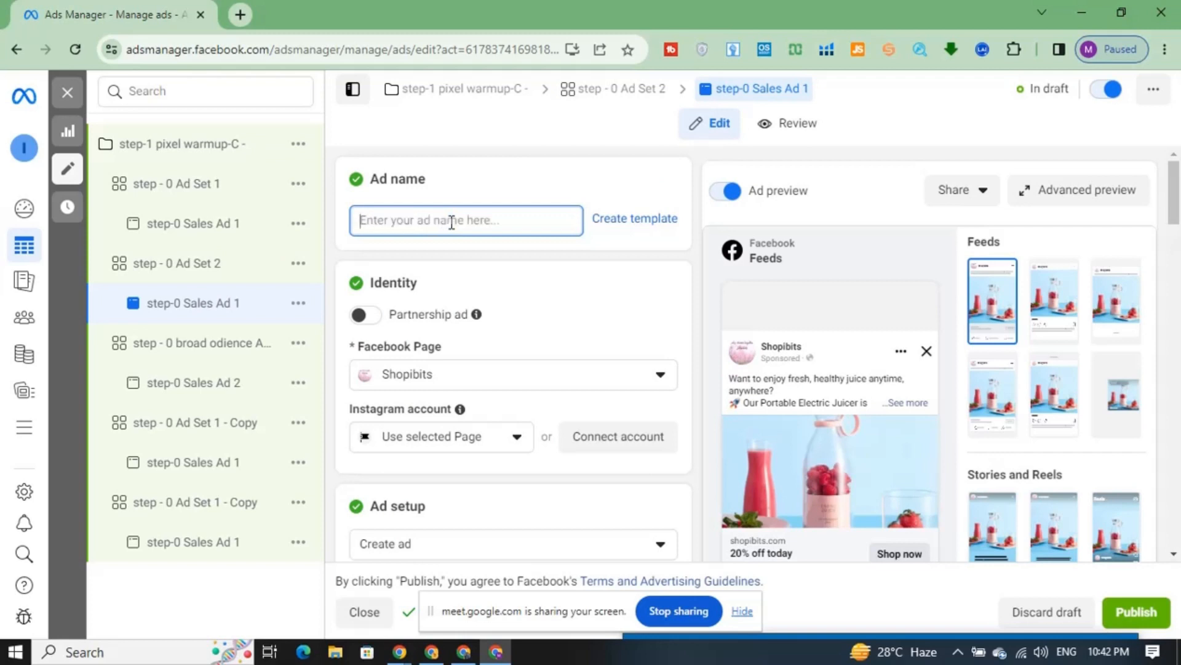
{"action": "type", "text": "4"}
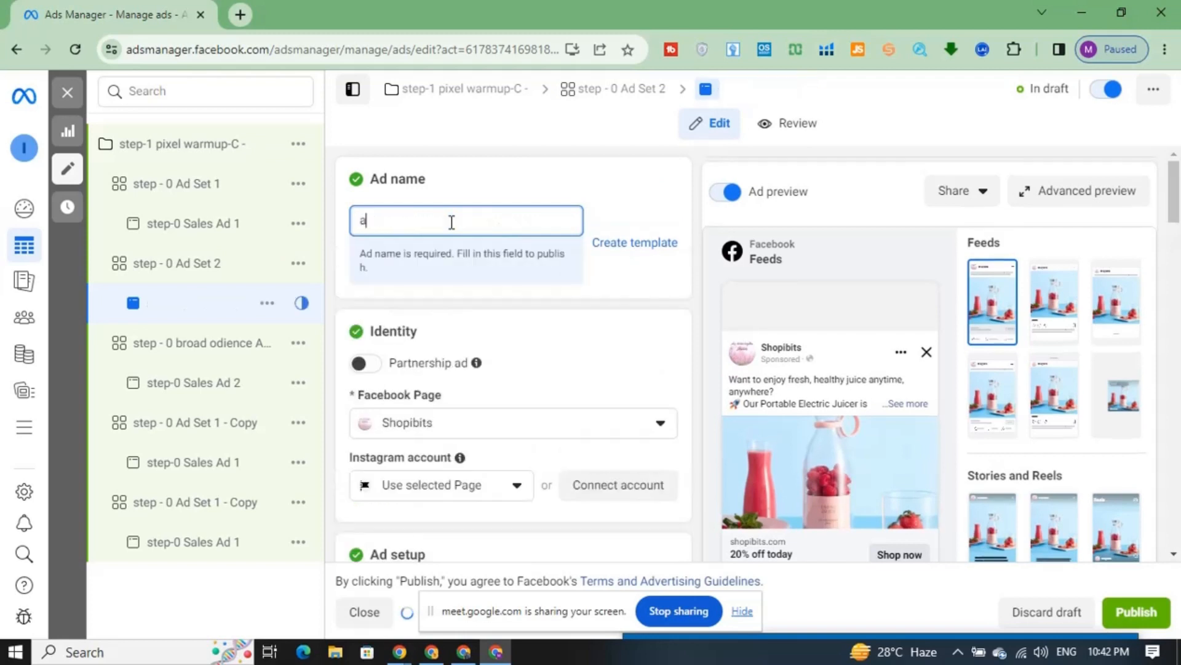
{"action": "key", "text": "BackSpace"}
{"action": "type", "text": "cre"}
{"action": "key", "text": "BackSpace"}
{"action": "key", "text": "BackSpace"}
{"action": "key", "text": "BackSpace"}
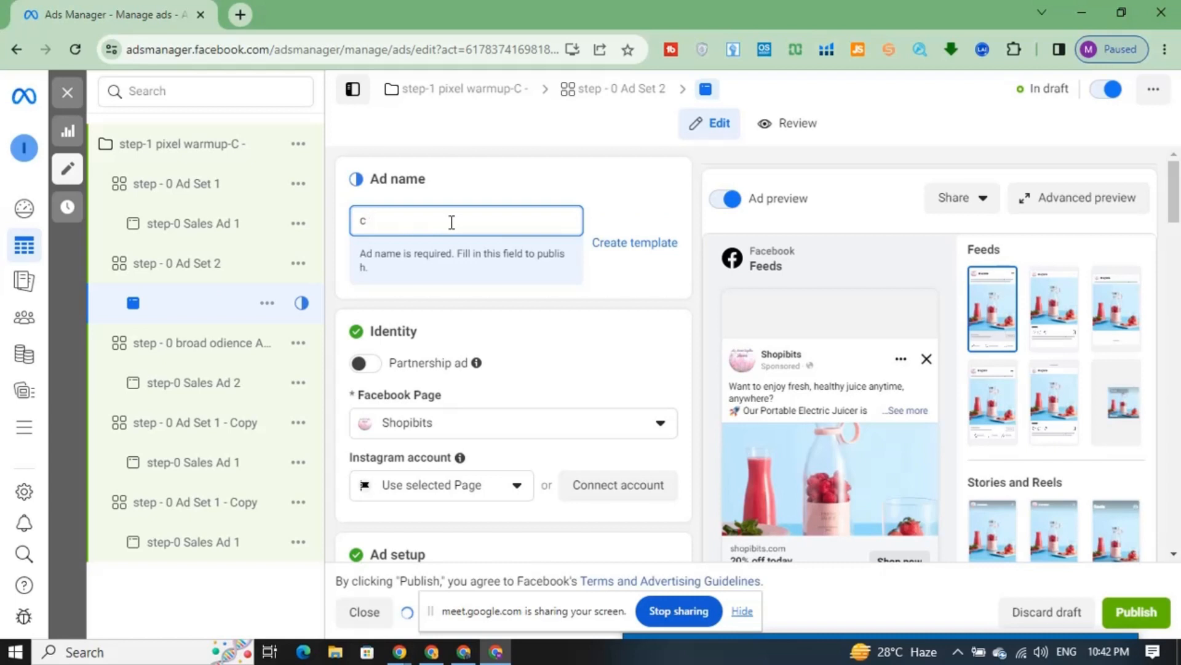
{"action": "type", "text": "veedio"}
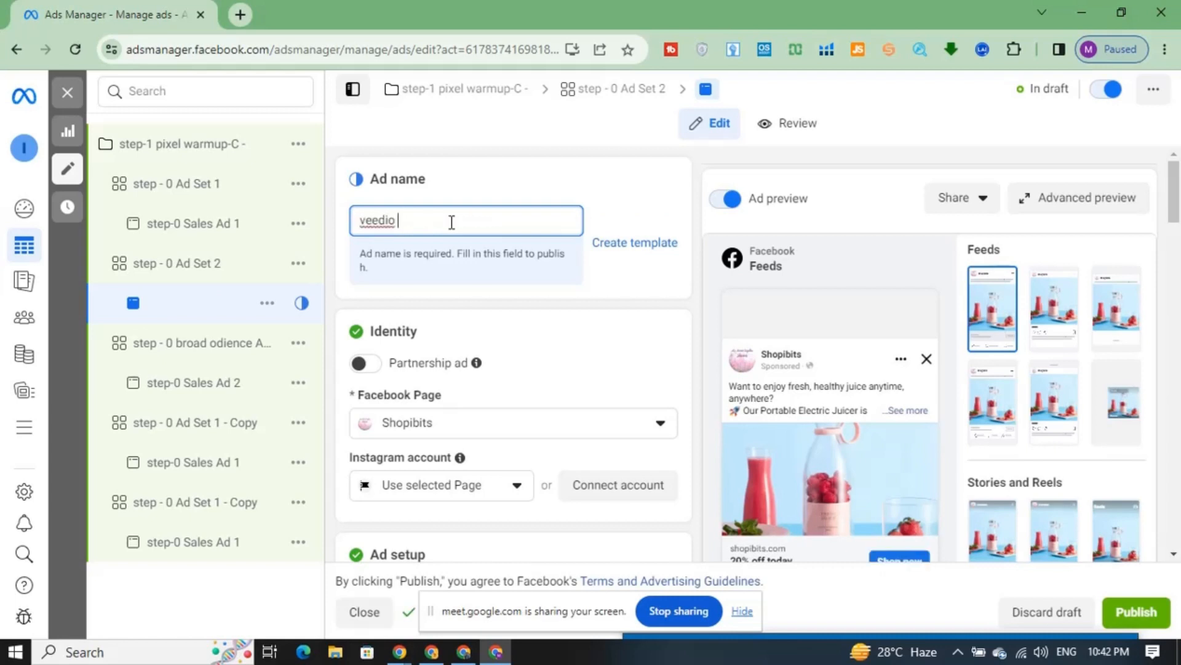
{"action": "type", "text": " 2"}
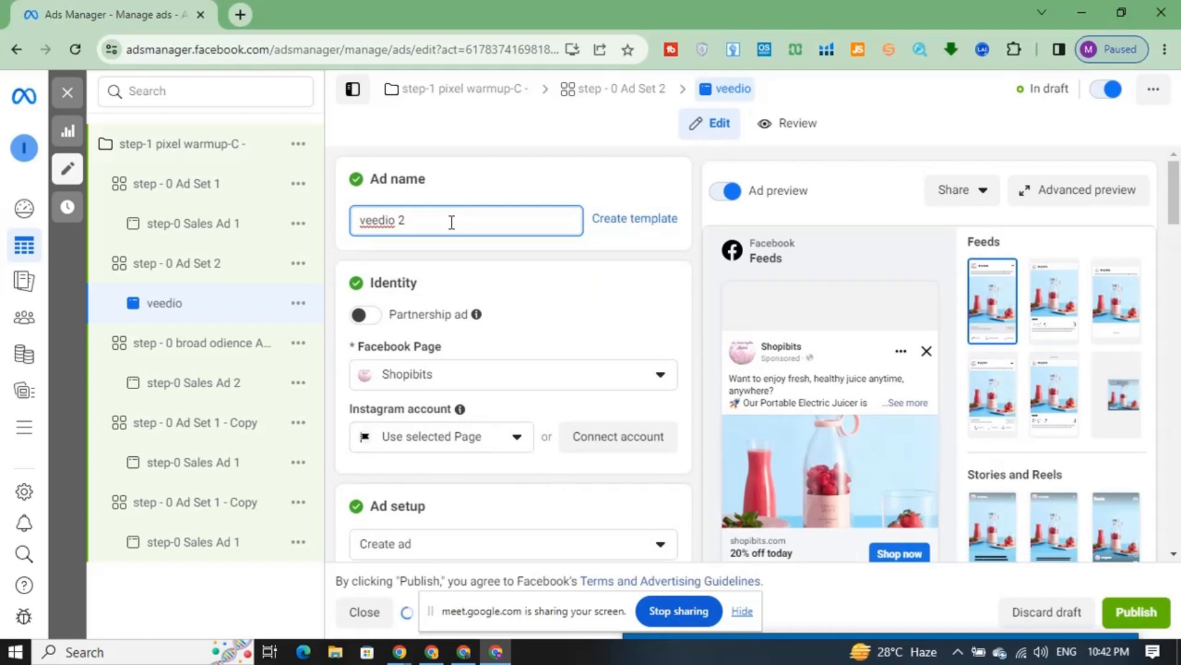
- Replace the name of the ad under step - 0 Ad Set 2 with "ad 2"
{"action": "key", "text": "BackSpace"}
{"action": "key", "text": "BackSpace"}
{"action": "key", "text": "BackSpace"}
{"action": "key", "text": "BackSpace"}
{"action": "key", "text": "BackSpace"}
{"action": "key", "text": "BackSpace"}
{"action": "key", "text": "BackSpace"}
{"action": "key", "text": "BackSpace"}
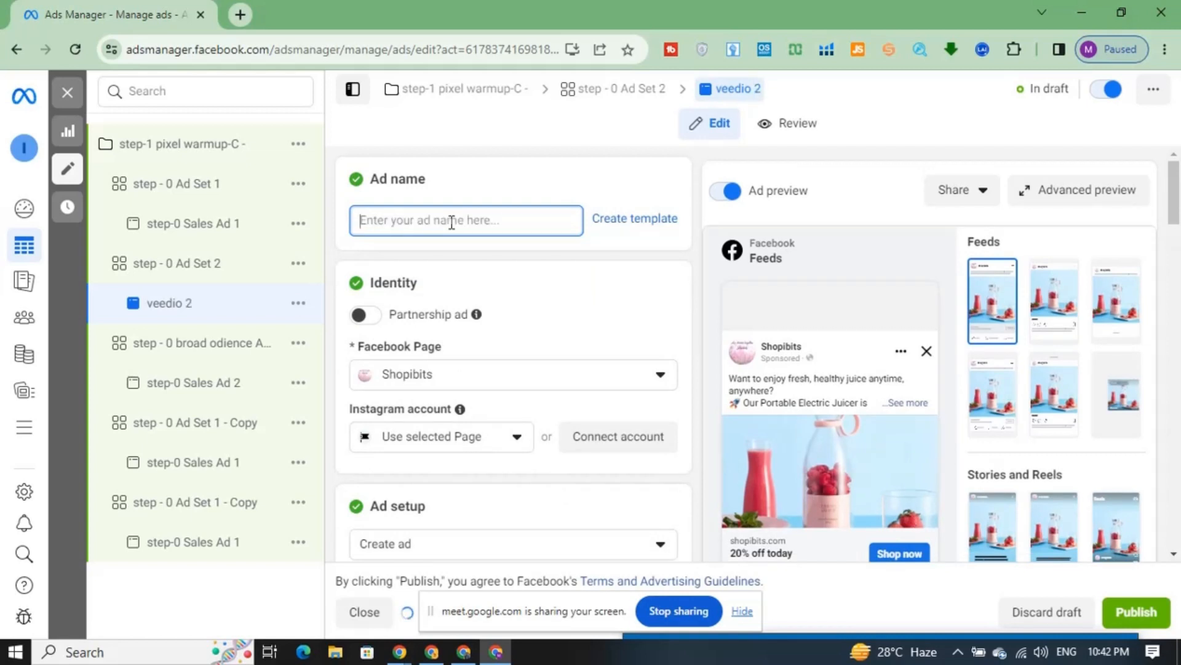
{"action": "type", "text": "ad "}
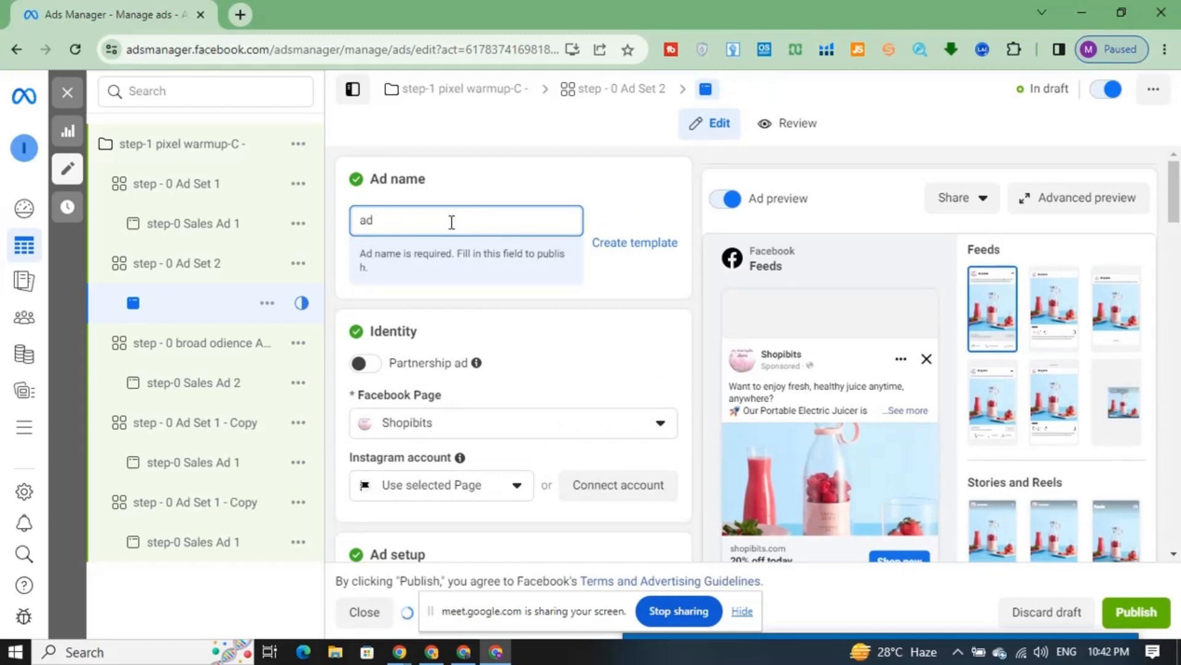
{"action": "type", "text": "2"}
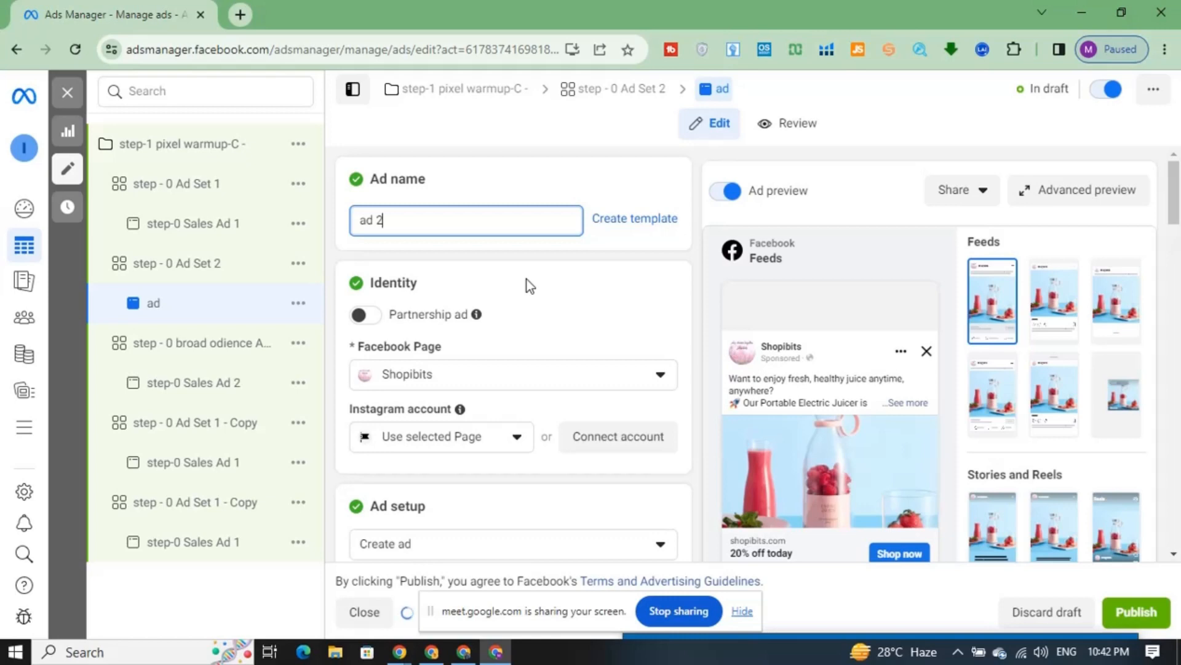
- Review the ad setup, creative and website destination of ad 2, and open the step - 0 broad odience Ad Set 2
{"action": "scroll", "coordinate": [527, 279], "scroll_direction": "down", "scroll_amount": 4}
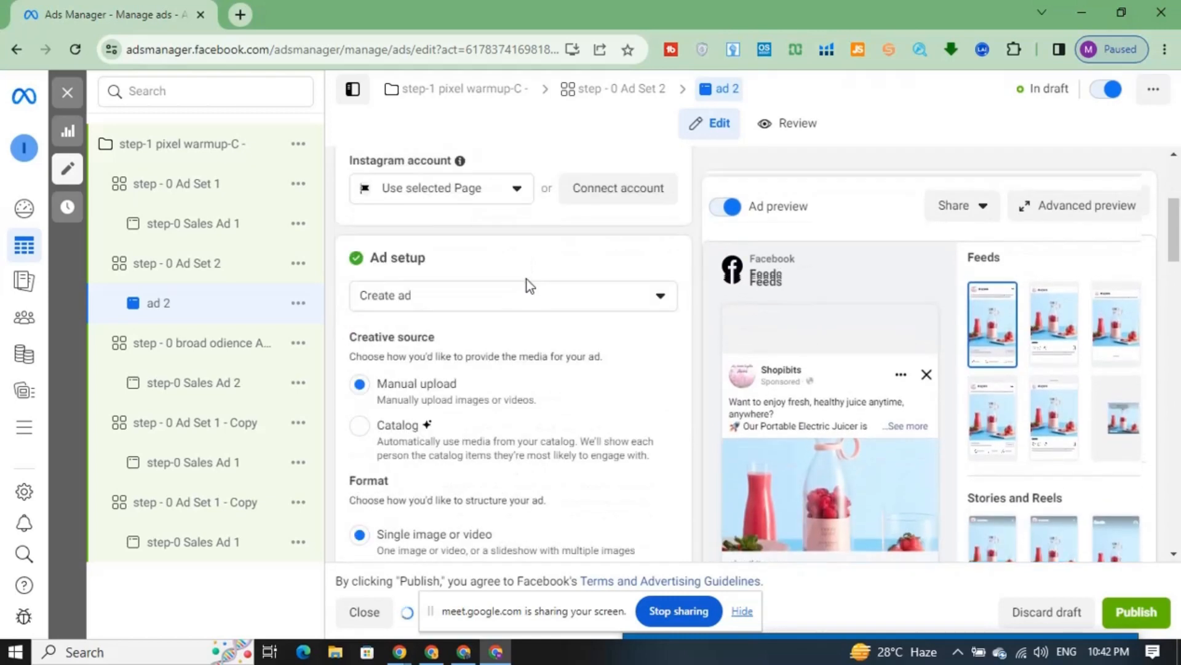
{"action": "scroll", "coordinate": [527, 280], "scroll_direction": "down", "scroll_amount": 9}
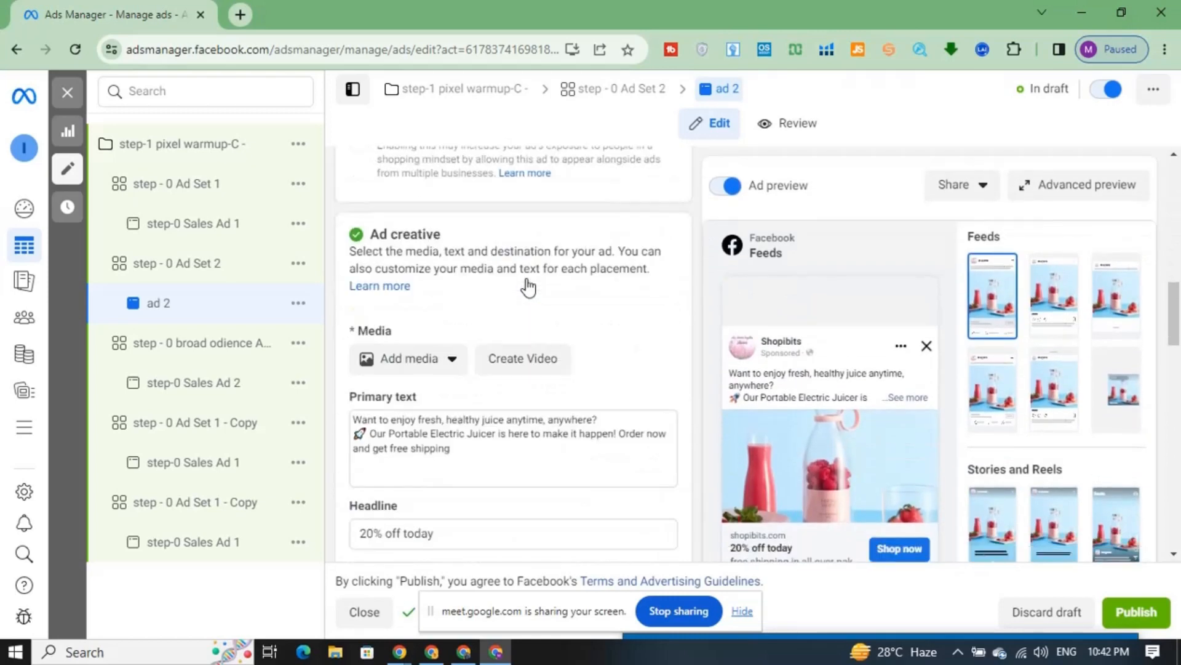
{"action": "scroll", "coordinate": [528, 287], "scroll_direction": "down", "scroll_amount": 10}
{"action": "scroll", "coordinate": [528, 280], "scroll_direction": "down", "scroll_amount": 4}
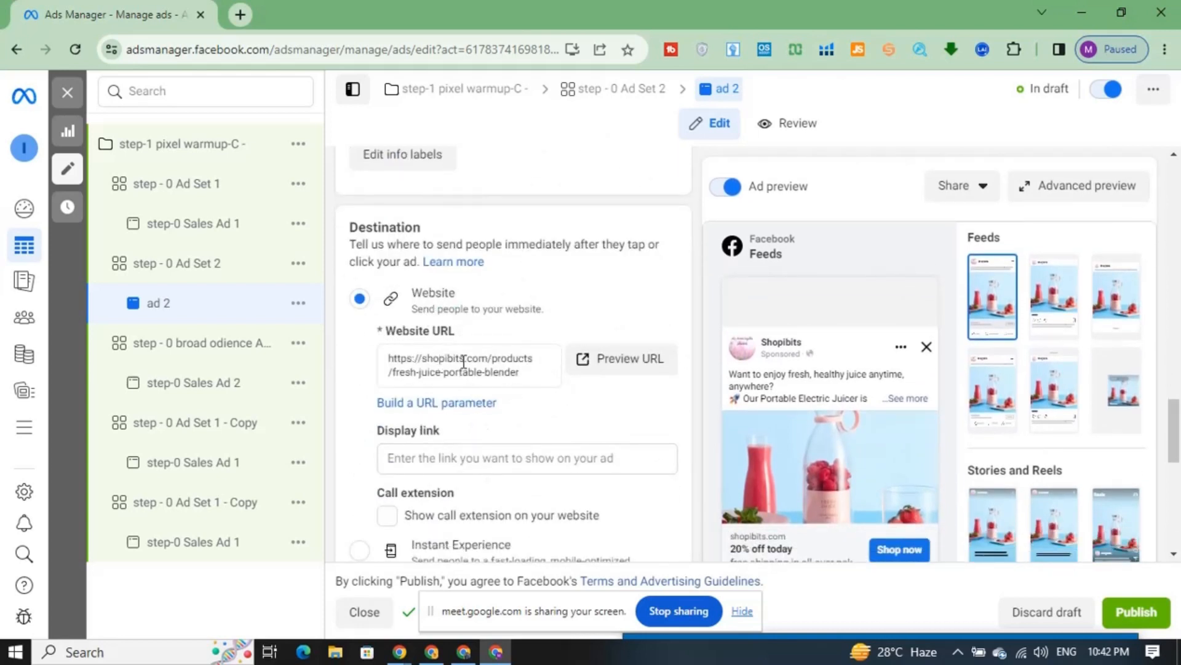
{"action": "left_click", "coordinate": [203, 348]}
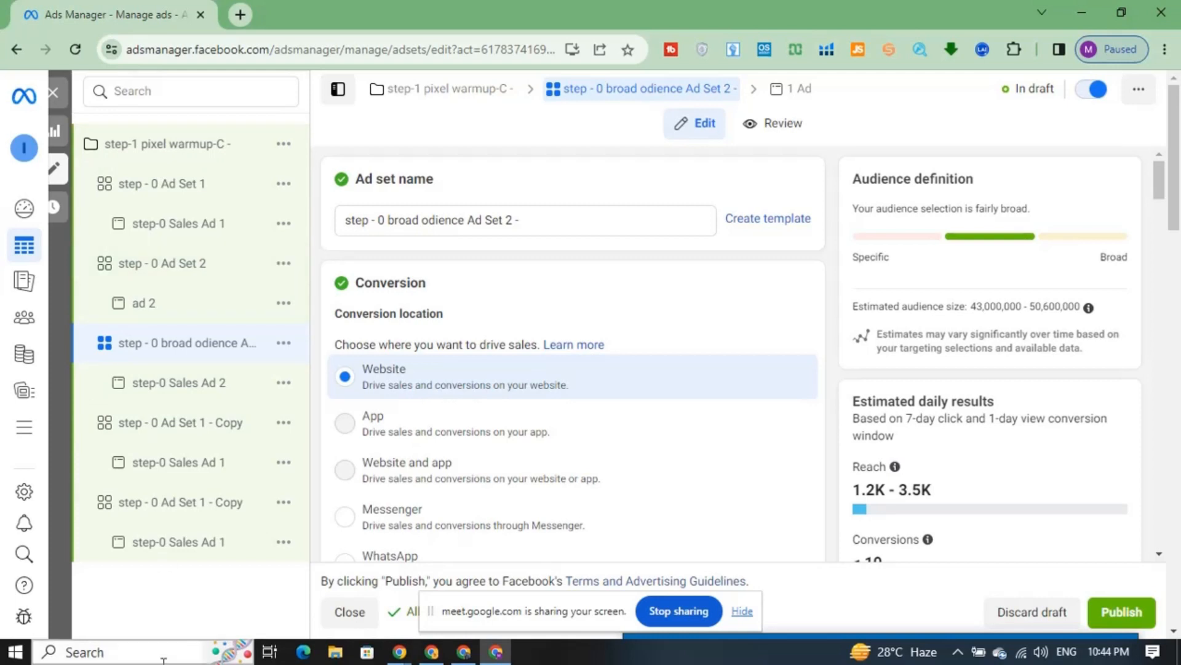
- Switch to the Windows Calculator and multiply 700 by 5
{"action": "left_click", "coordinate": [92, 652]}
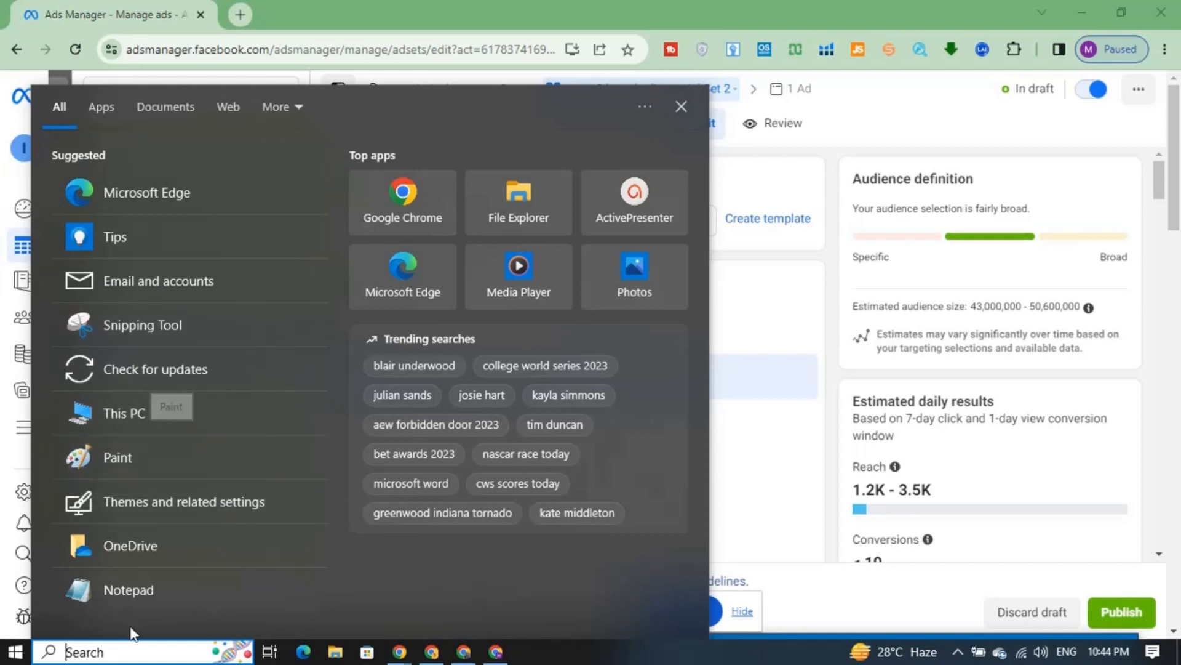
{"action": "type", "text": "c"}
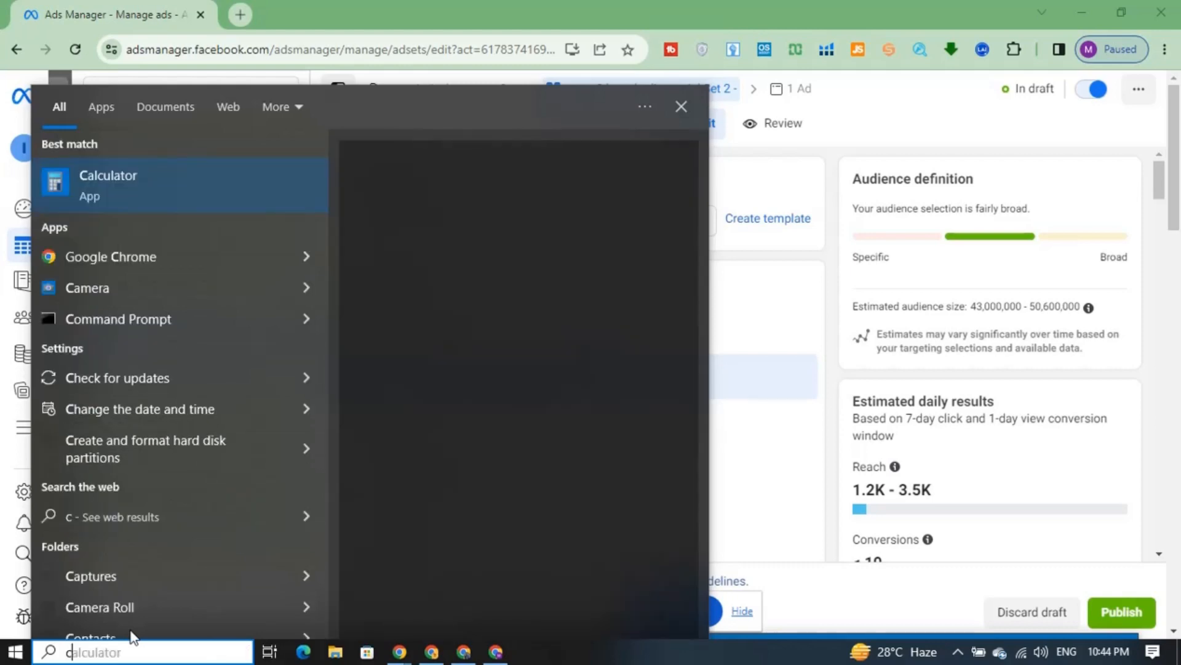
{"action": "left_click", "coordinate": [194, 178]}
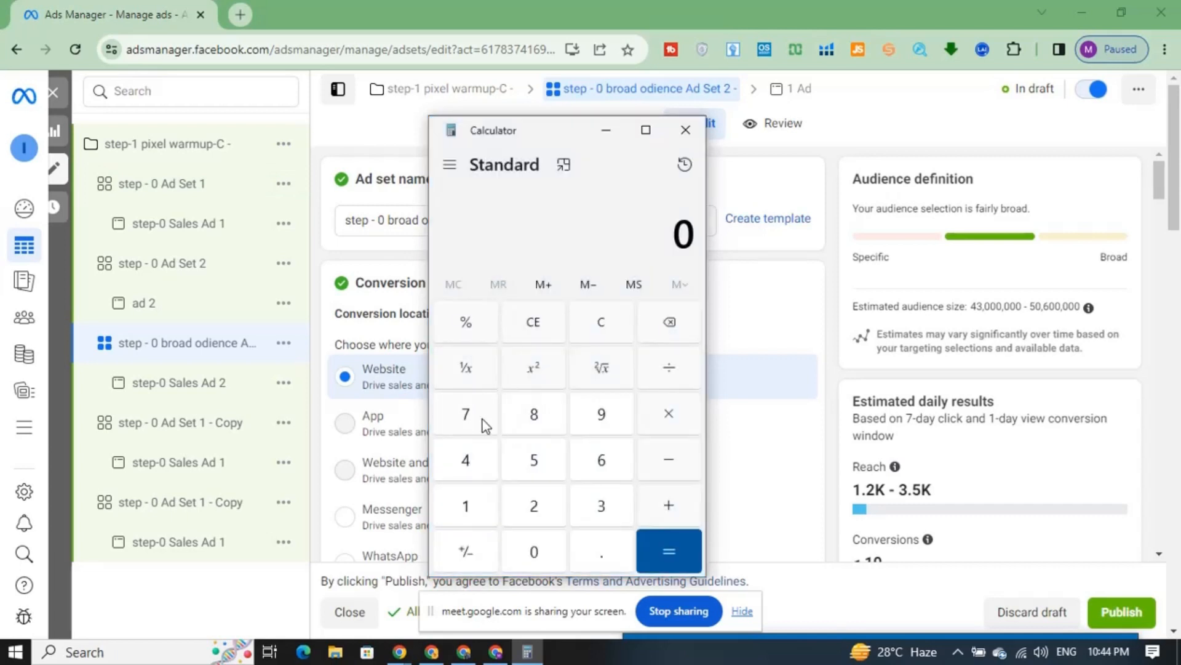
{"action": "left_click", "coordinate": [483, 420]}
{"action": "double_click", "coordinate": [530, 542]}
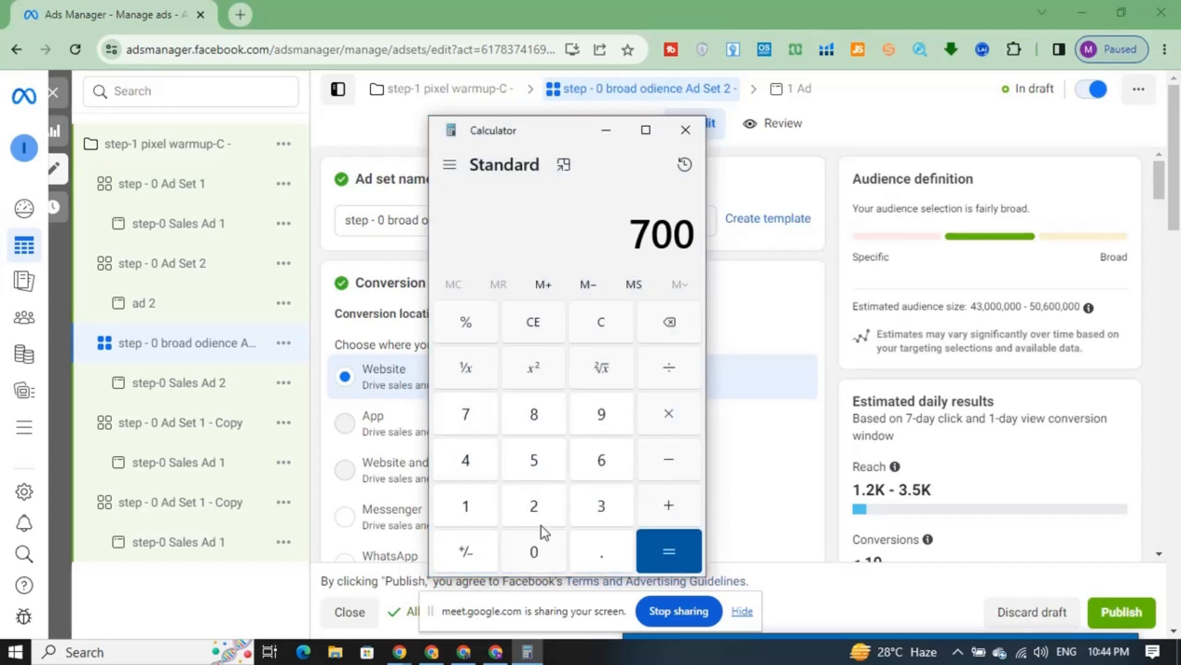
{"action": "left_click", "coordinate": [665, 415]}
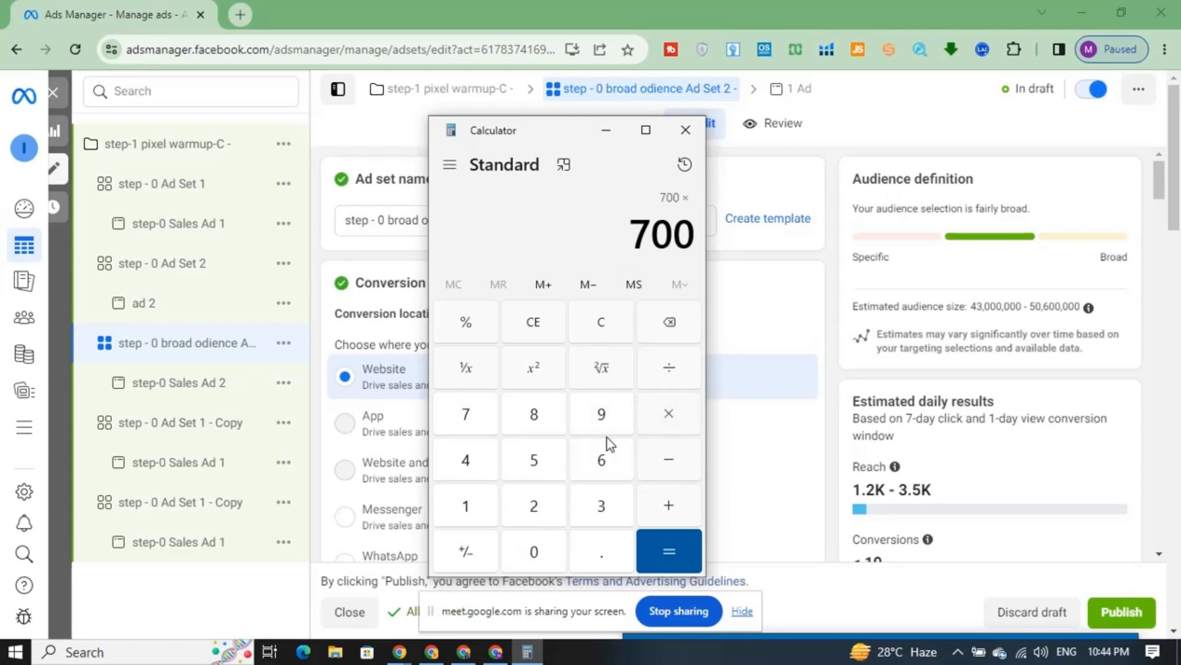
{"action": "left_click", "coordinate": [542, 470]}
{"action": "left_click", "coordinate": [664, 553]}
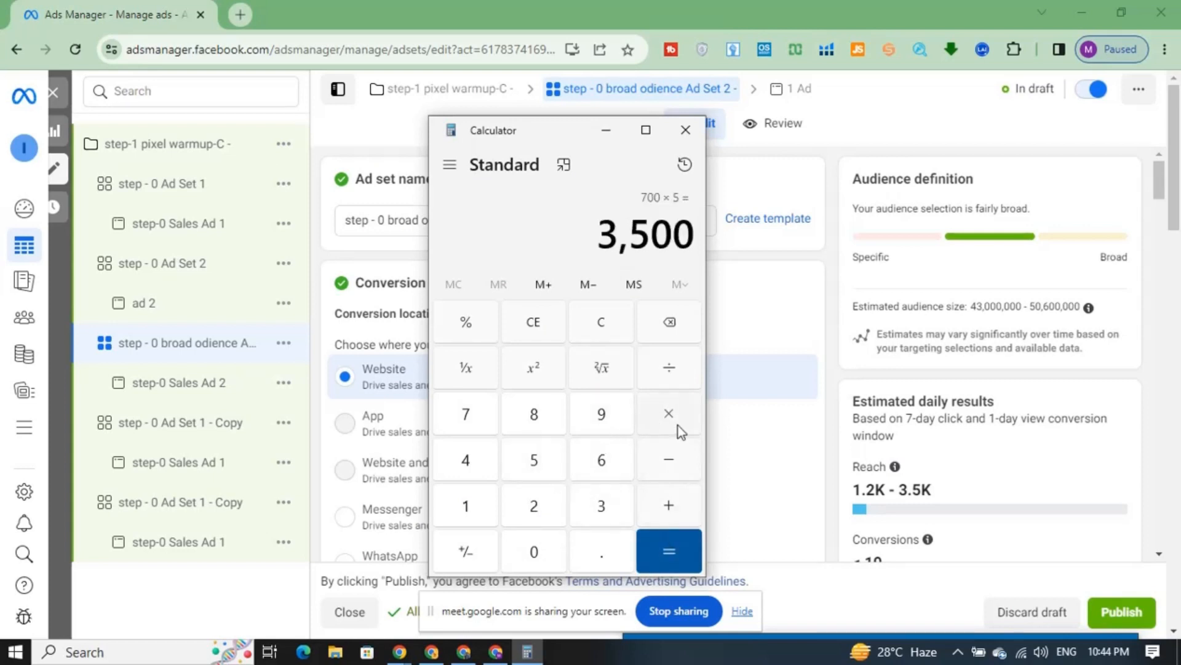
- Multiply the calculated result by 3, and close Calculator to return to Ads Manager
{"action": "left_click", "coordinate": [674, 422]}
{"action": "left_click", "coordinate": [601, 507]}
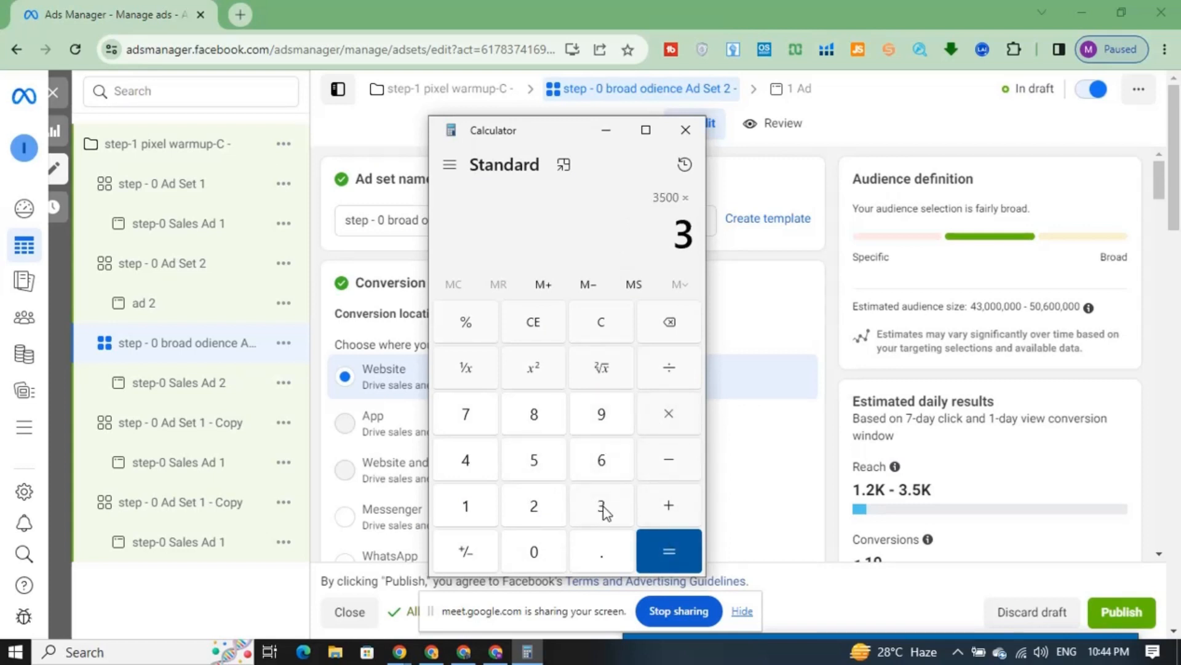
{"action": "left_click", "coordinate": [668, 551]}
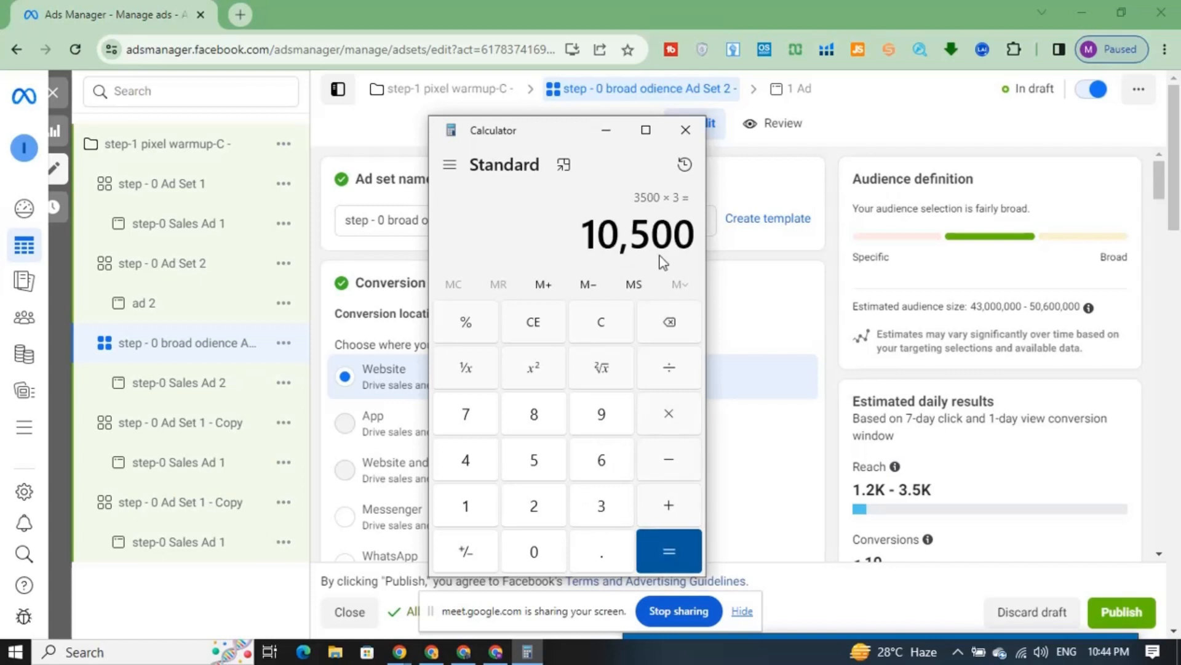
{"action": "left_click", "coordinate": [685, 130]}
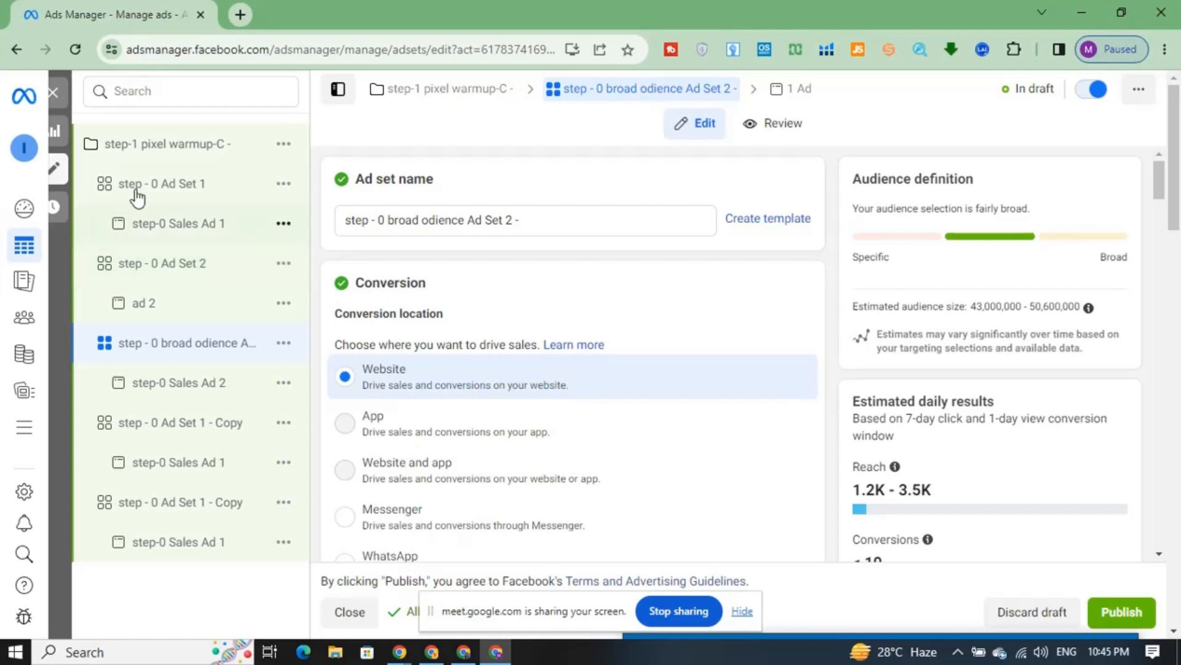
- Close the ad set editor without publishing the draft items, and return to the campaigns list
{"action": "left_click", "coordinate": [60, 97]}
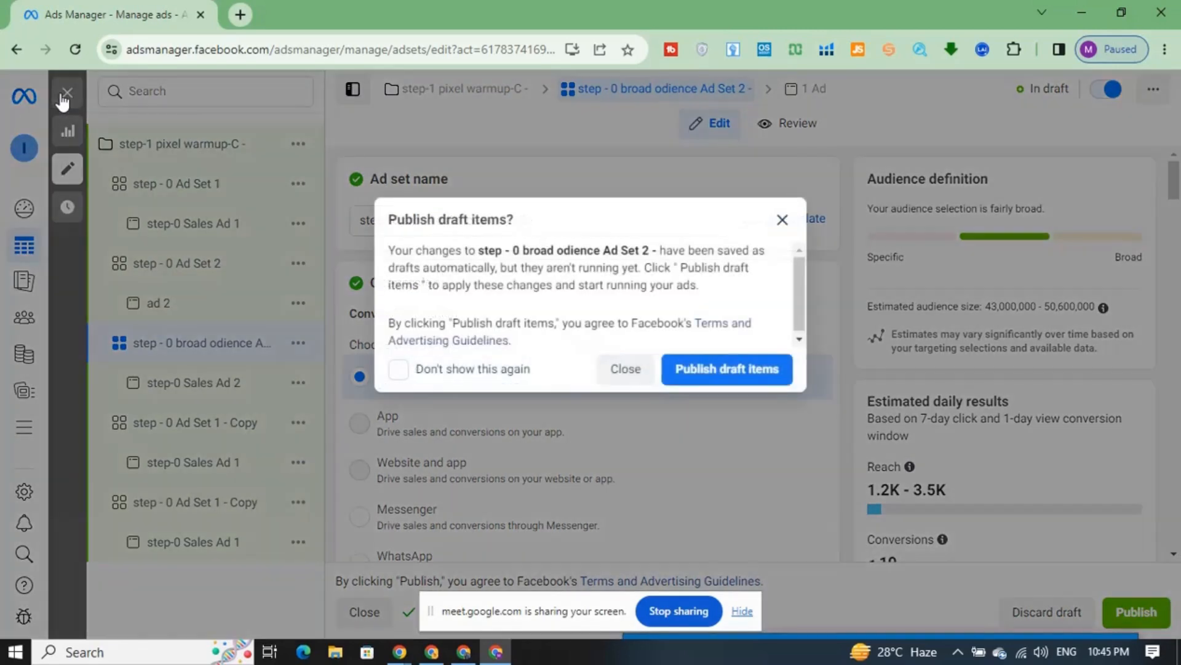
{"action": "left_click", "coordinate": [632, 376]}
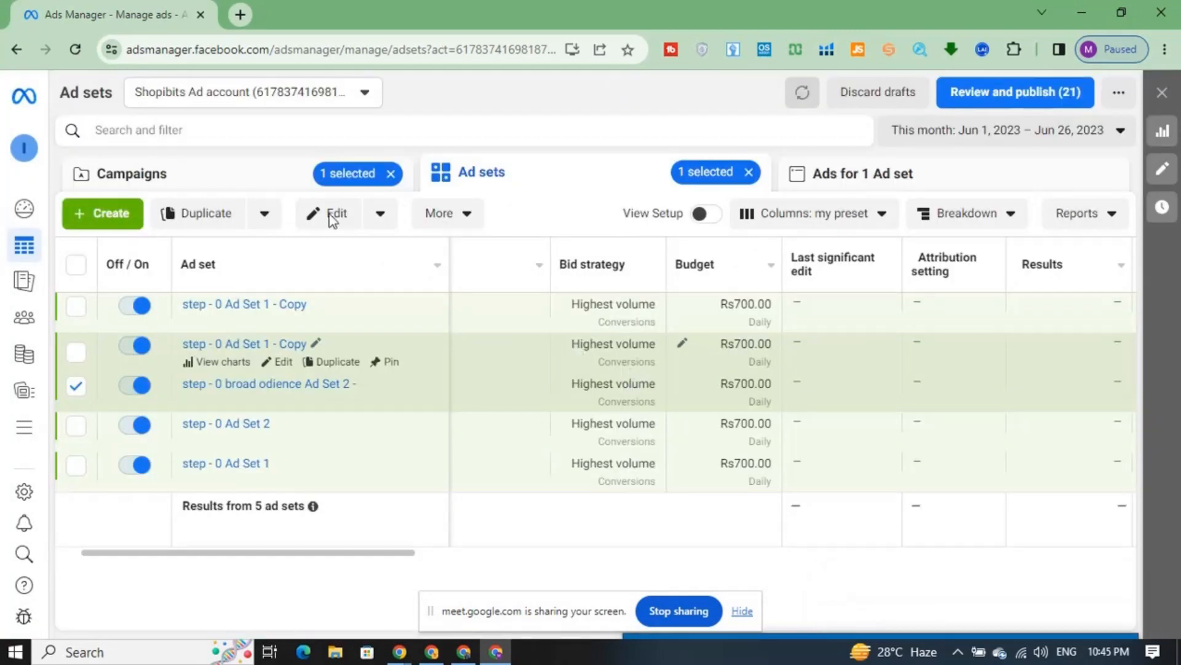
{"action": "left_click", "coordinate": [239, 182]}
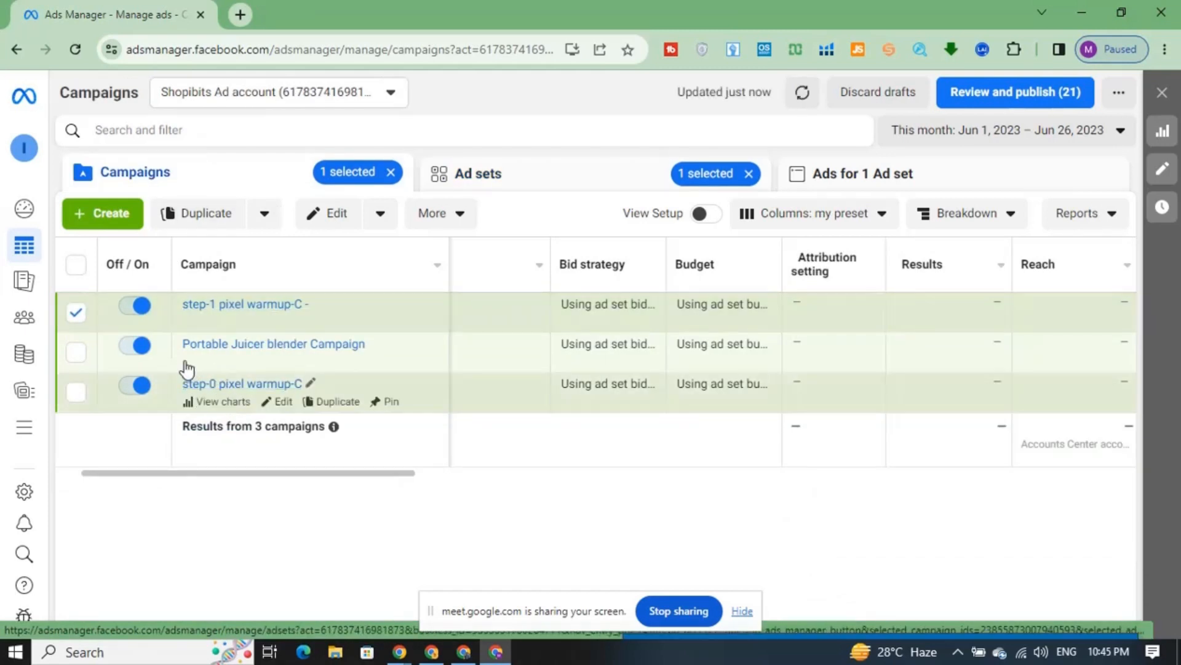
- Delete only the Portable Juicer blender Campaign from the campaigns list
{"action": "left_click", "coordinate": [75, 312]}
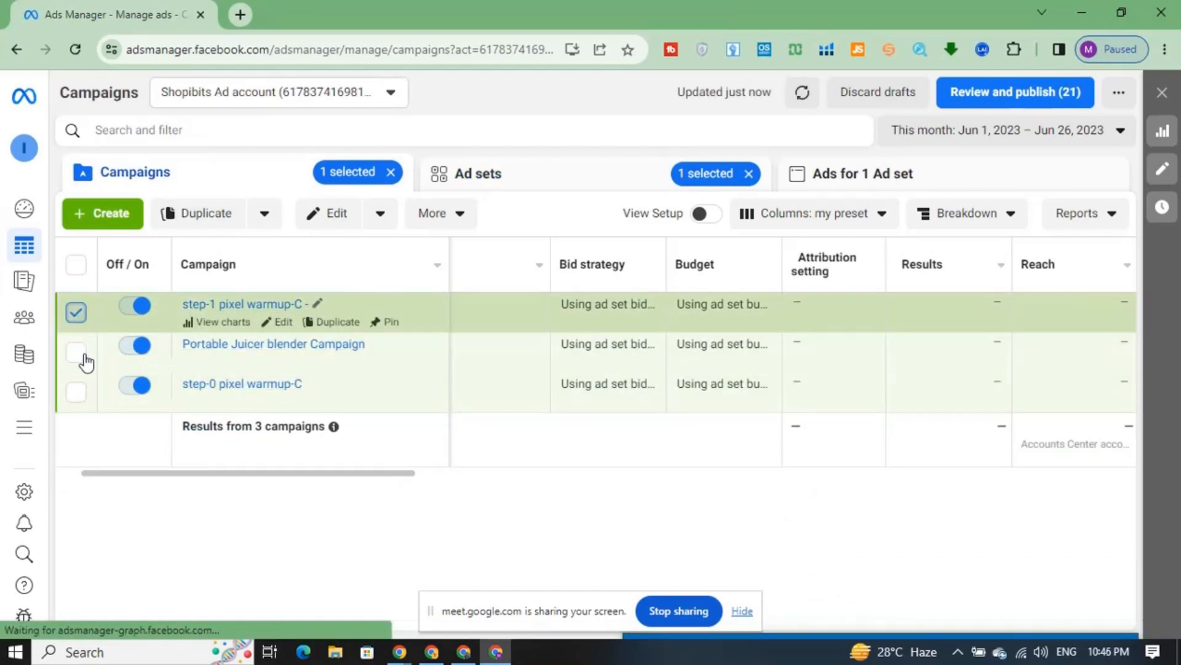
{"action": "left_click", "coordinate": [77, 352]}
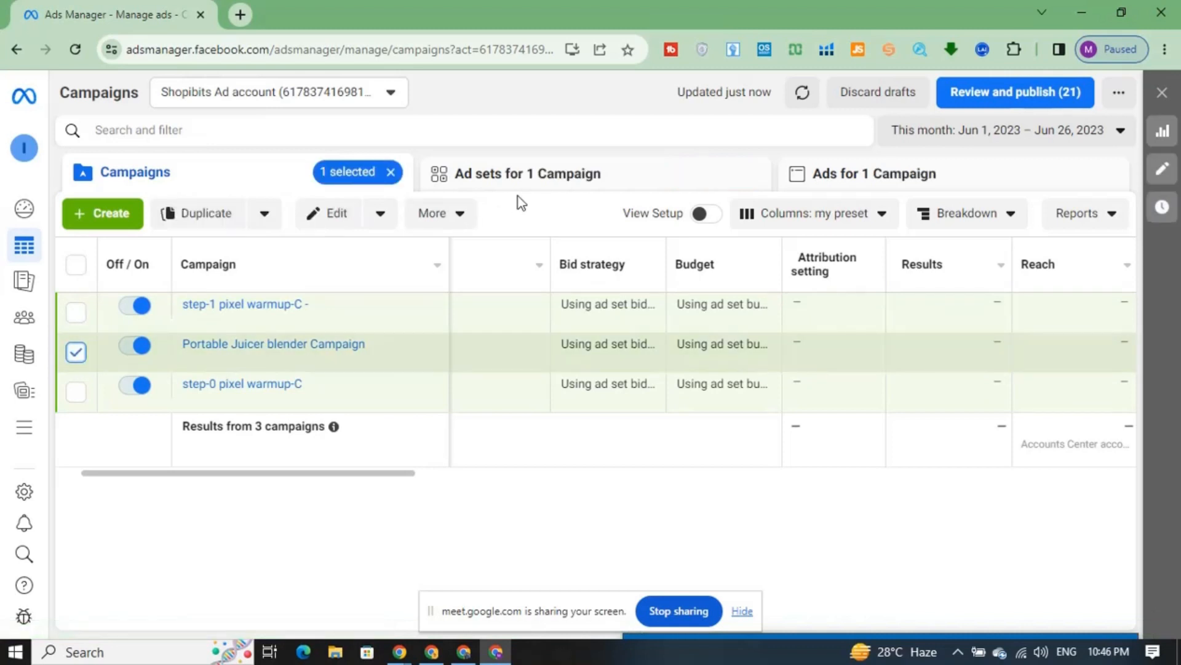
{"action": "left_click", "coordinate": [455, 214]}
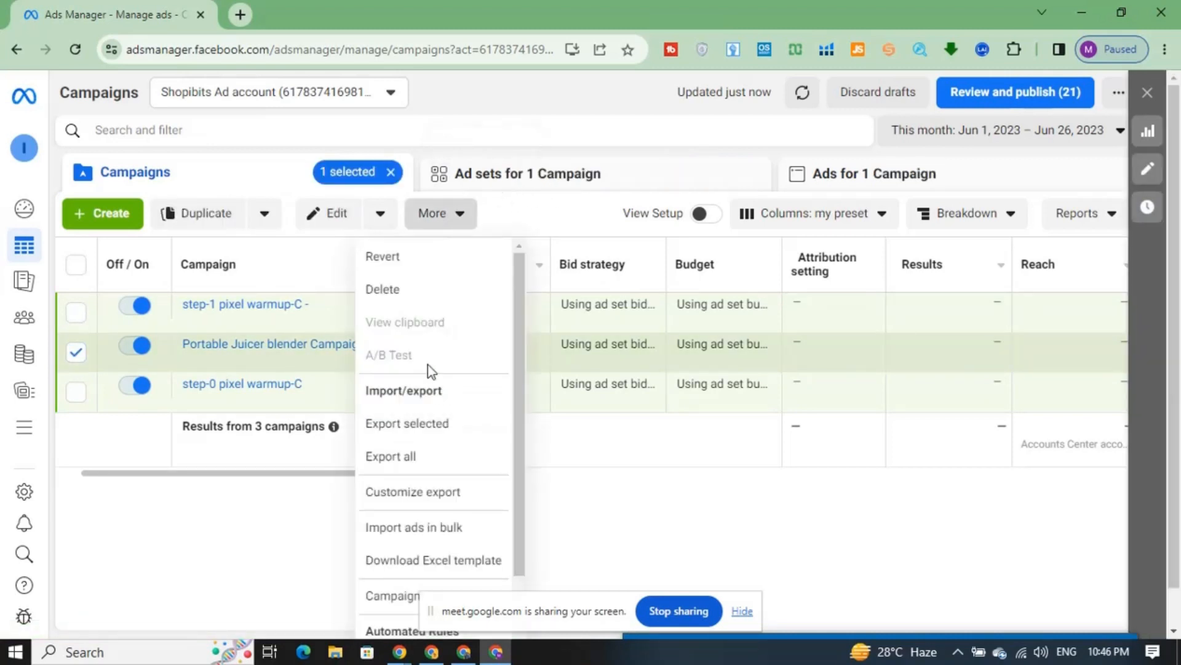
{"action": "left_click", "coordinate": [416, 303]}
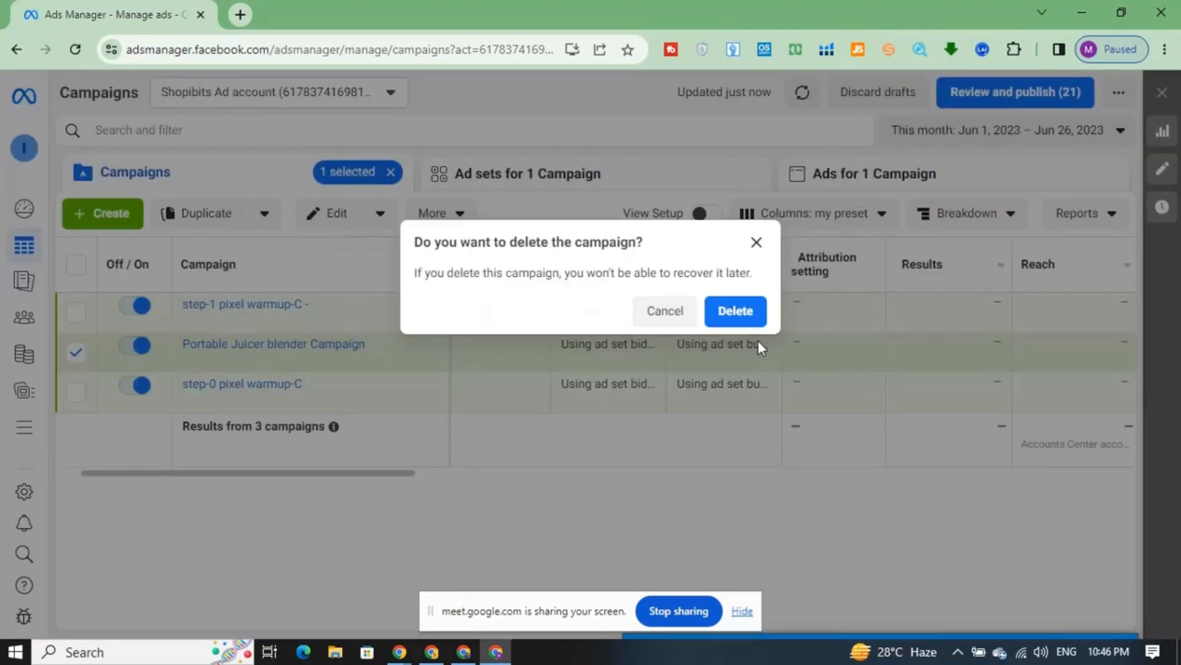
{"action": "left_click", "coordinate": [749, 321]}
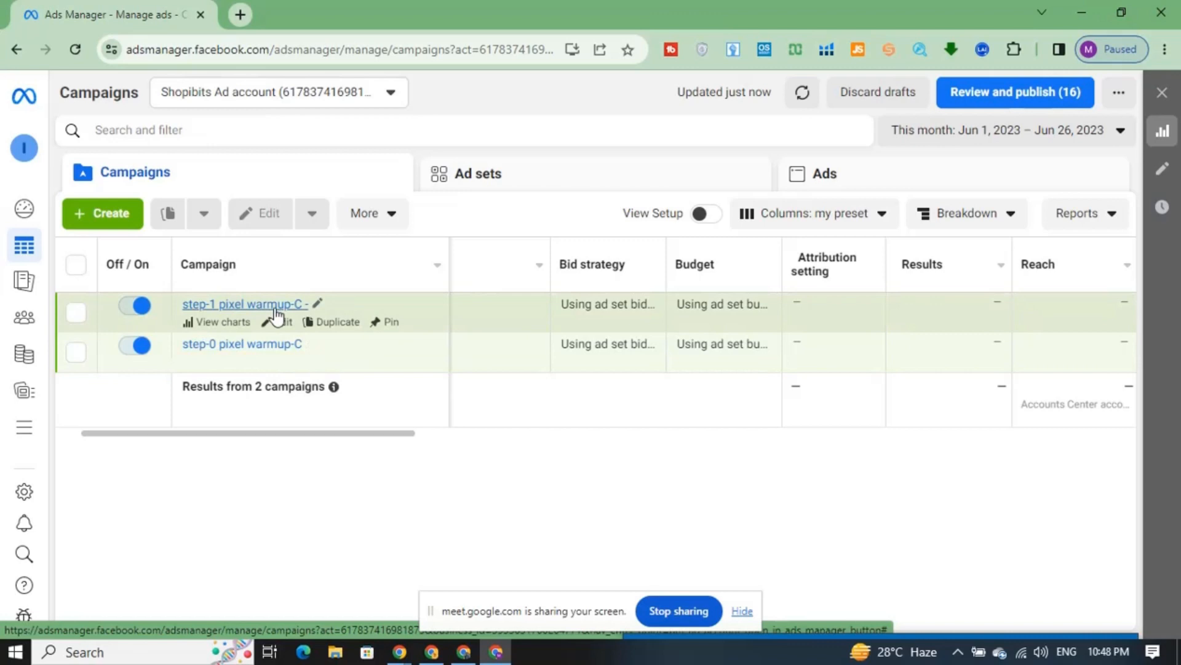
- Open the step-1 pixel warmup-C campaign to view its ad sets and ads, and close it without publishing the drafts
{"action": "left_click", "coordinate": [283, 326]}
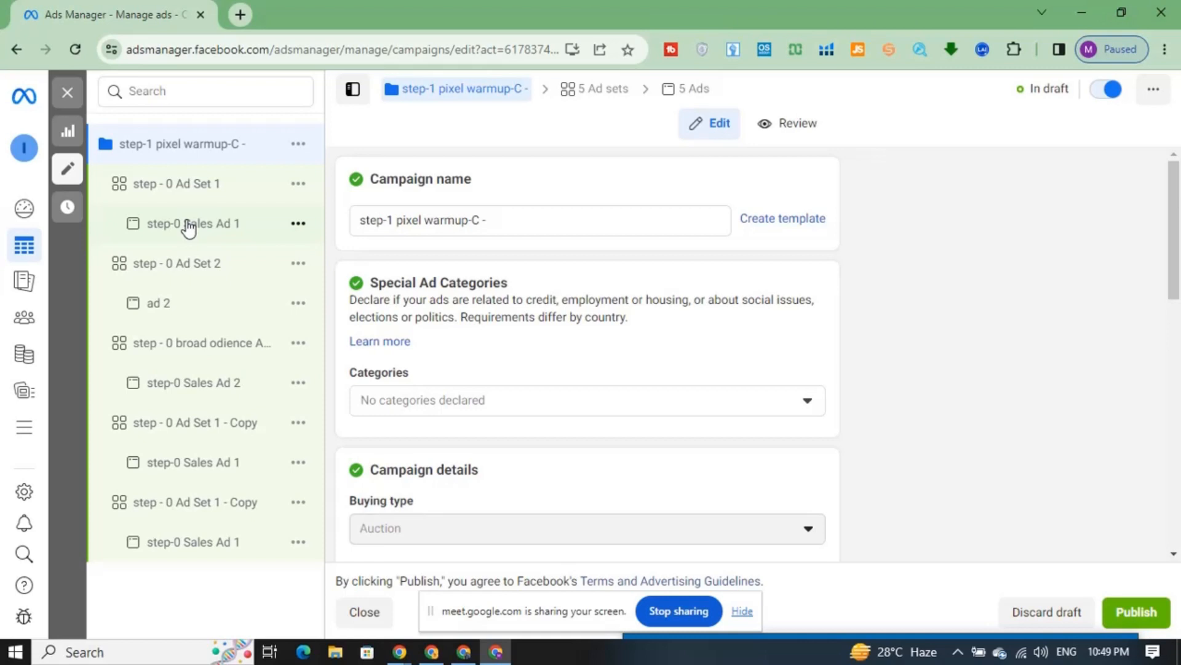
{"action": "left_click", "coordinate": [67, 93]}
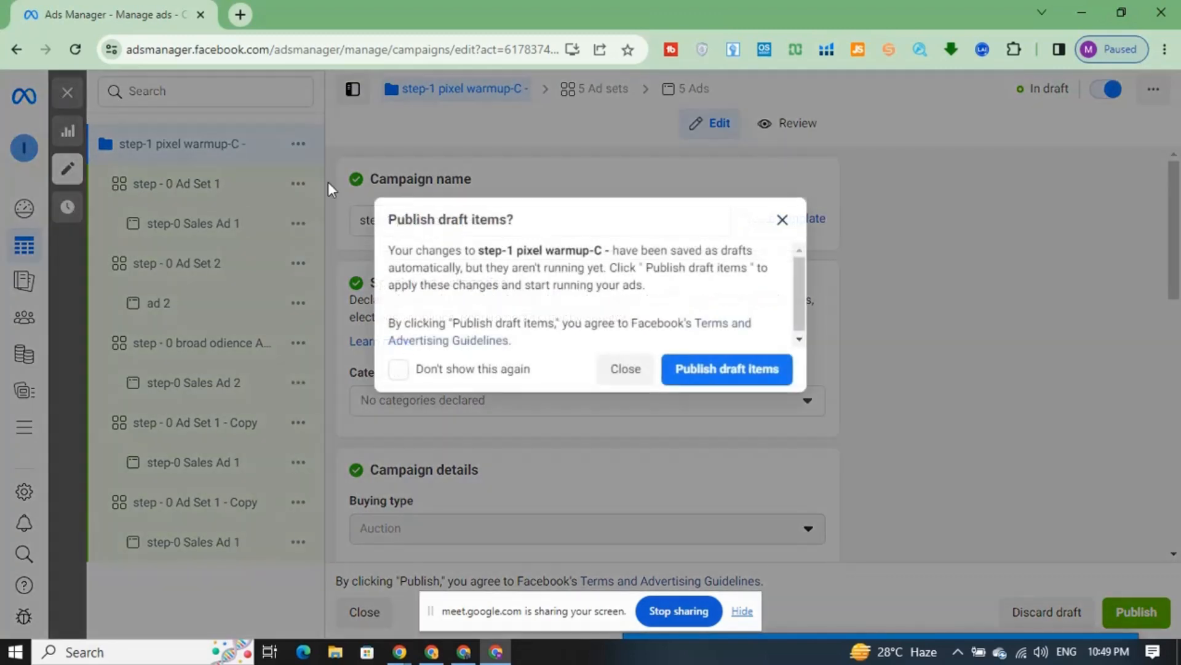
{"action": "left_click", "coordinate": [615, 377]}
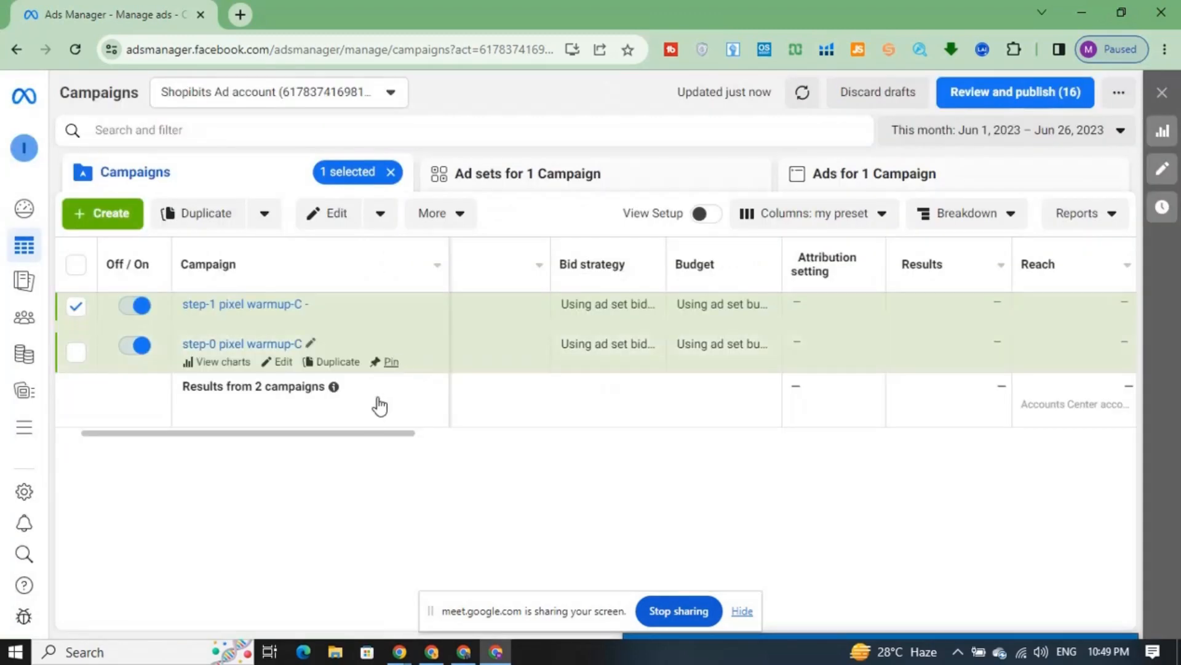